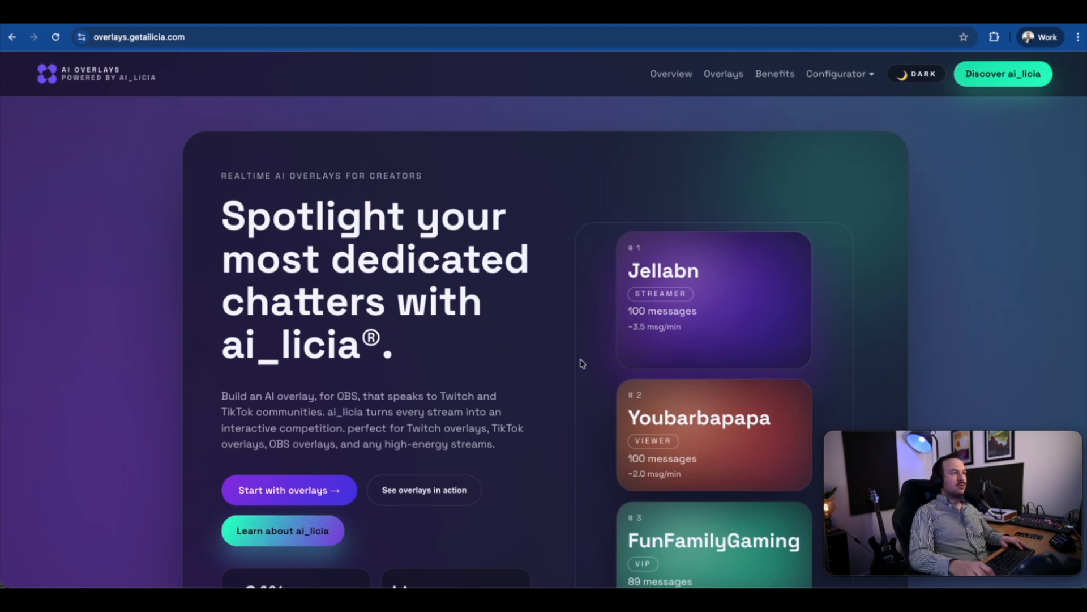
# Open the configurator for the top chatters overlay.
pyautogui.scroll(-2, 582, 363)
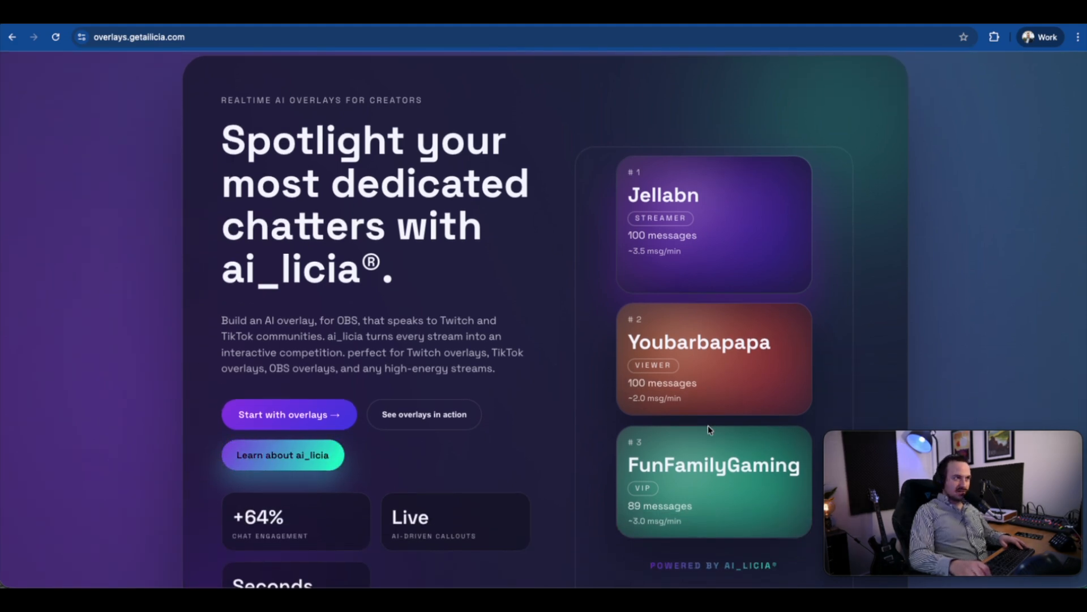
pyautogui.scroll(-10, 708, 429)
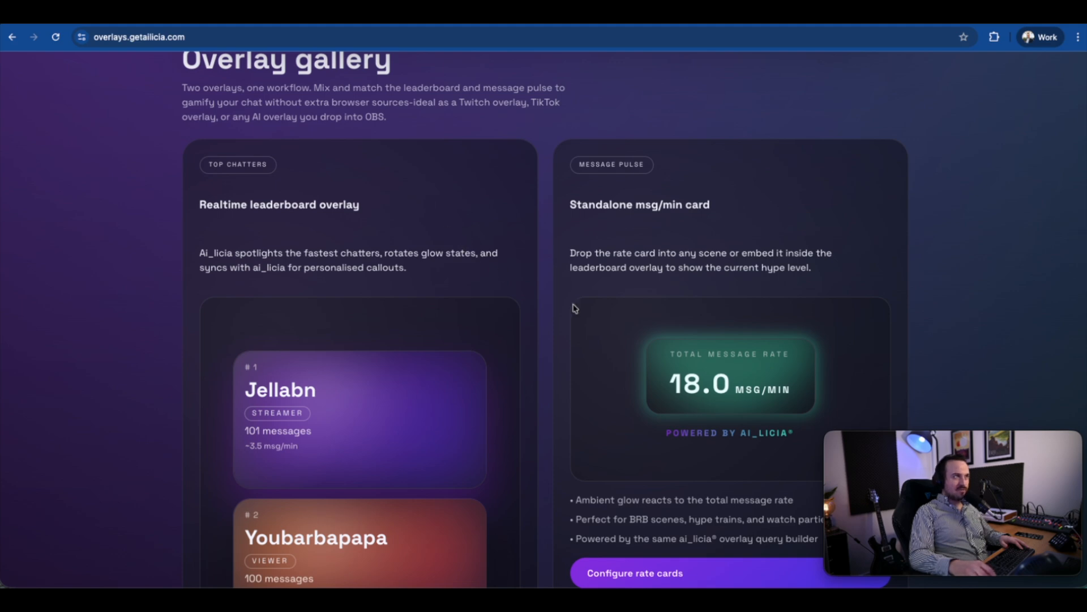
pyautogui.scroll(12, 575, 308)
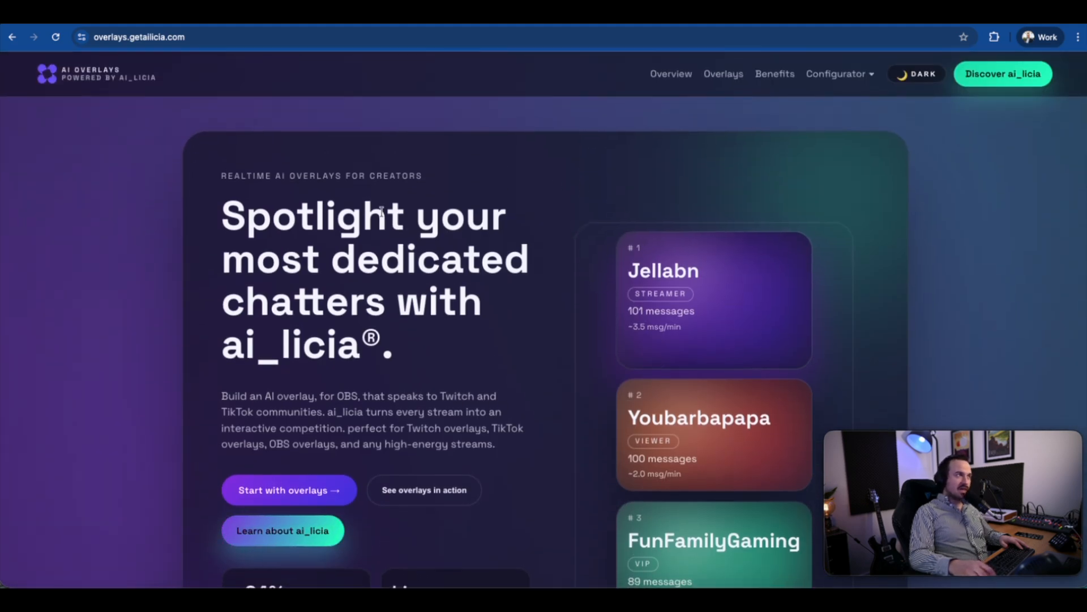
pyautogui.click(838, 73)
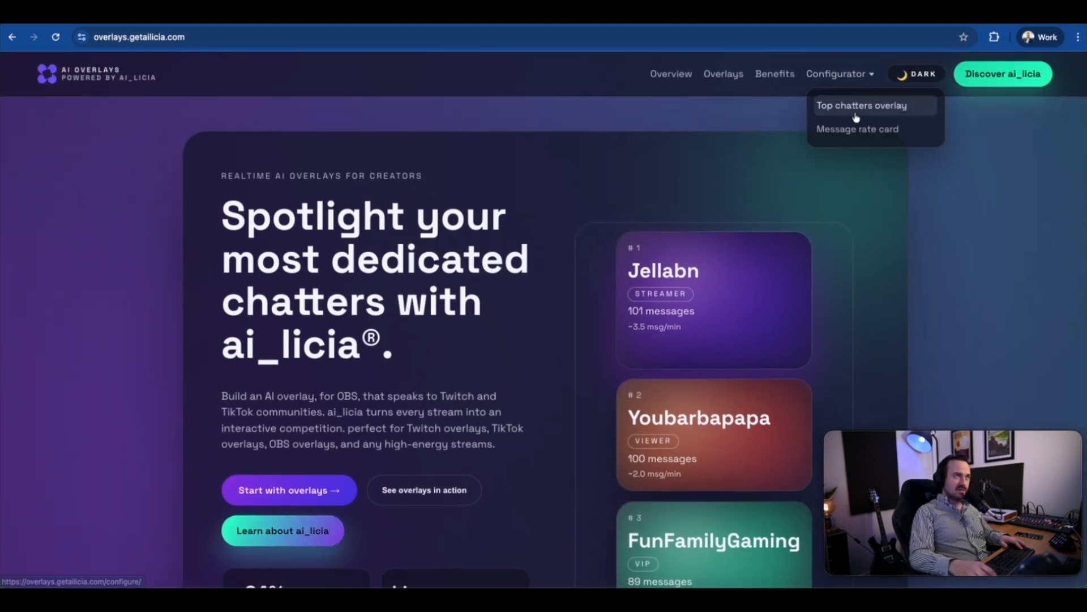
pyautogui.click(855, 109)
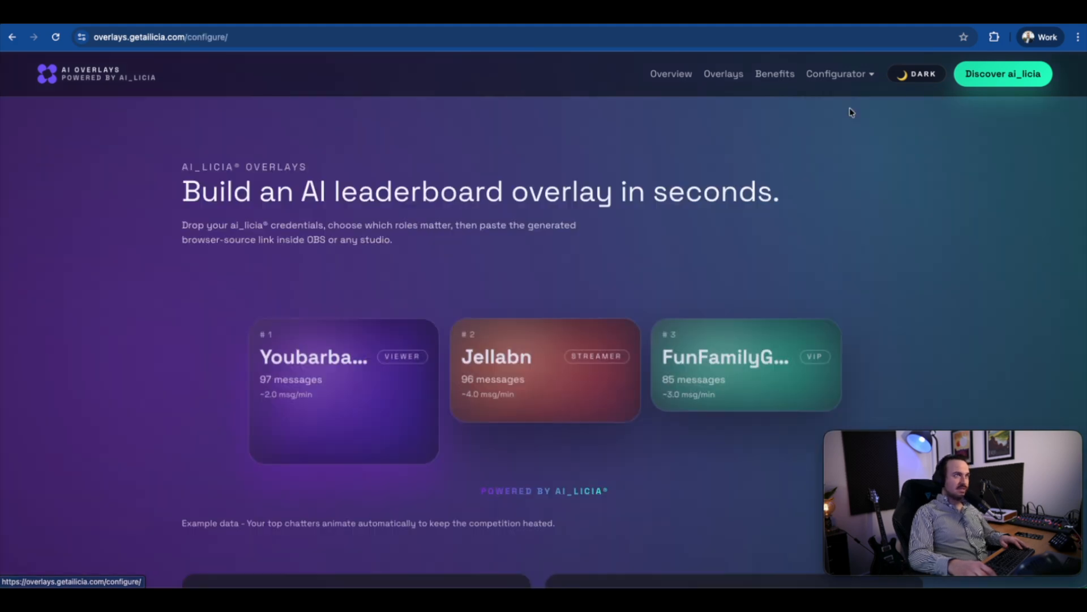
# Switch to the ai_licia desktop app and copy the API key from the account settings.
pyautogui.scroll(-6, 393, 287)
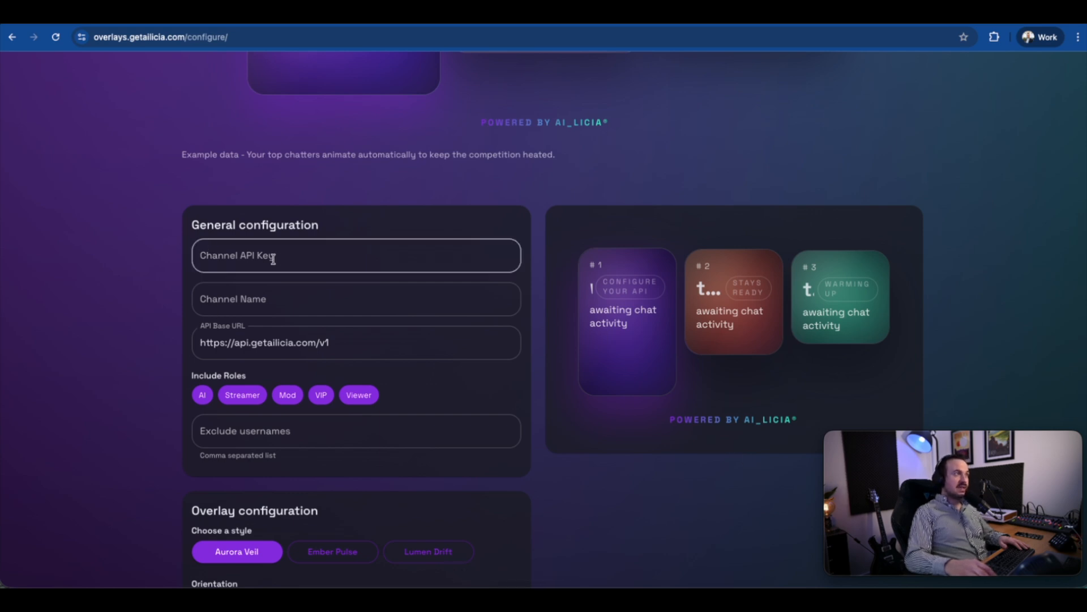
pyautogui.click(509, 594)
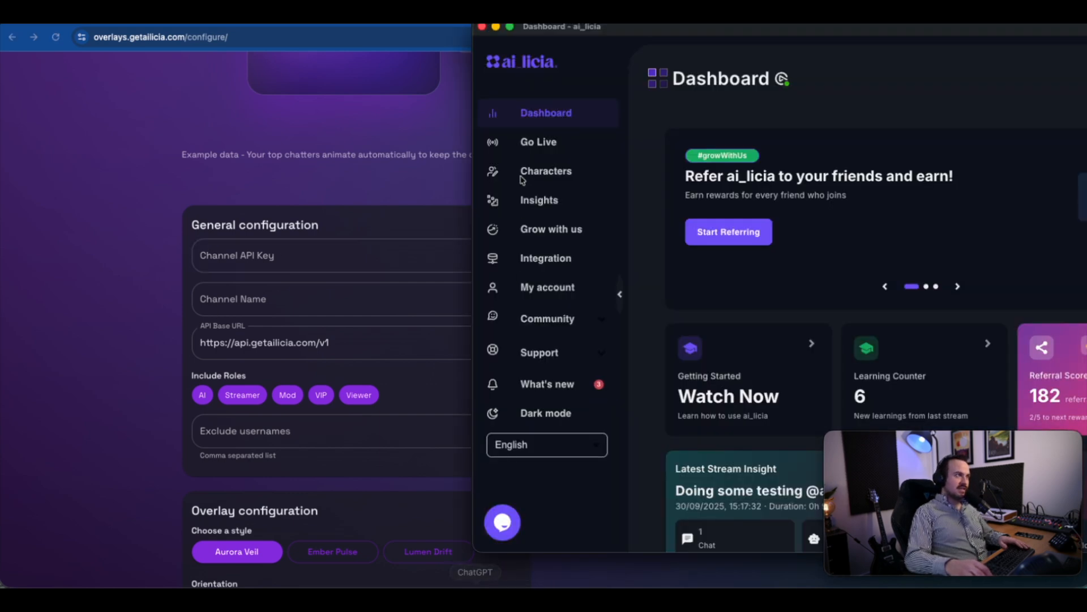
pyautogui.moveTo(743, 30); pyautogui.dragTo(330, 32)
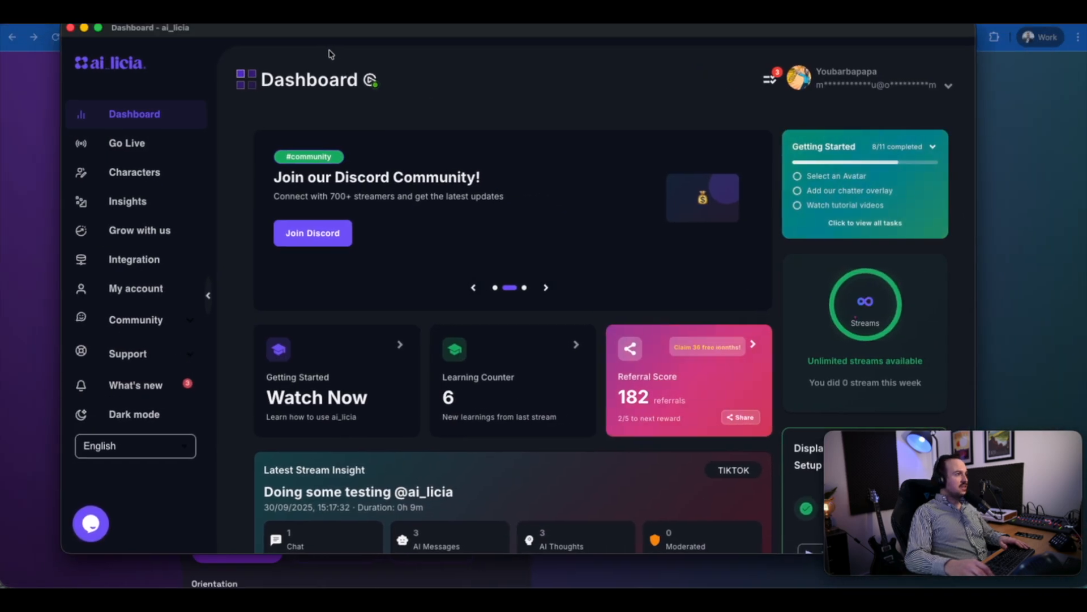
pyautogui.click(134, 296)
pyautogui.scroll(-2, 447, 418)
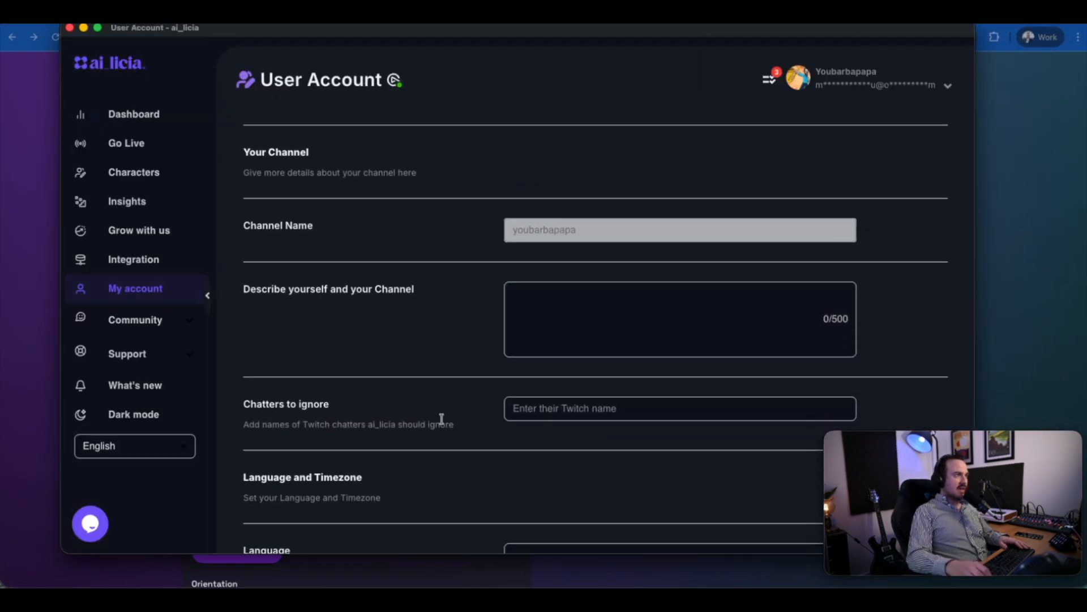
pyautogui.scroll(-10, 441, 418)
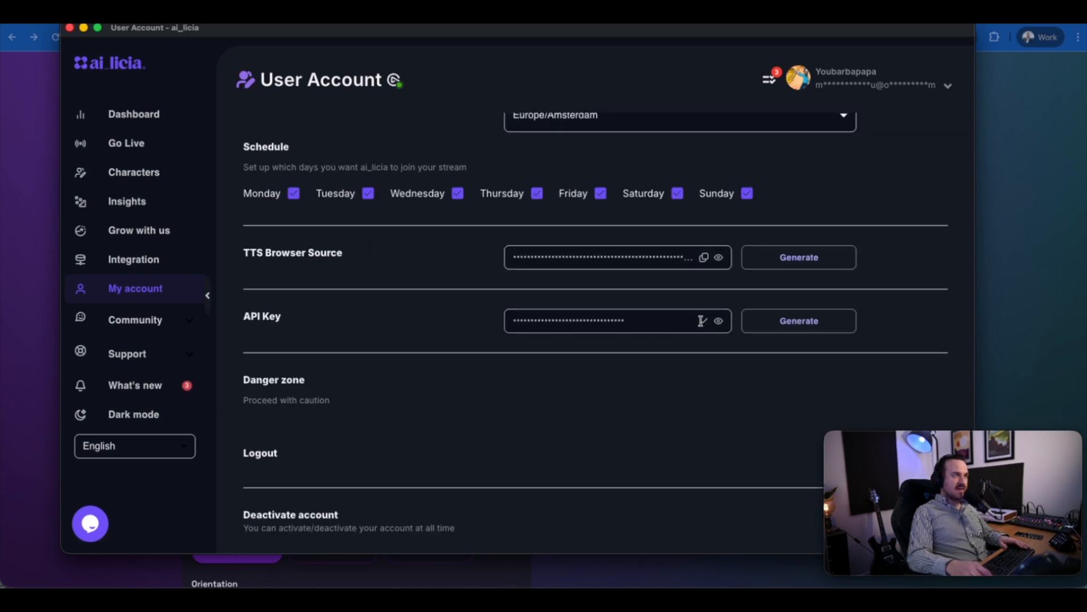
pyautogui.click(23, 321)
# Paste the channel API key into the overlay's general configuration and fill in the account's channel name.
pyautogui.click(264, 257)
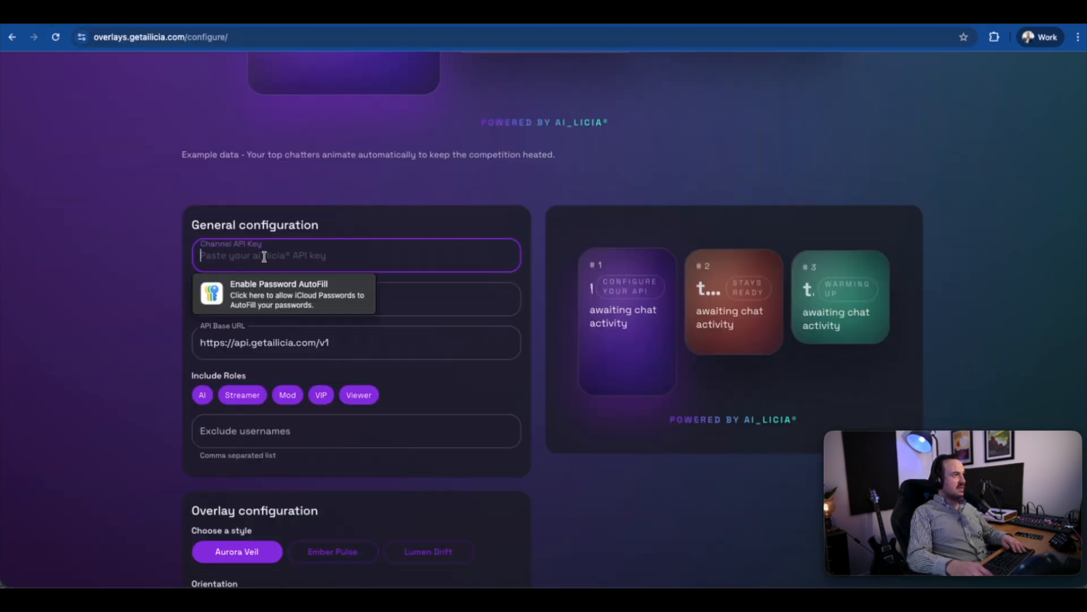
pyautogui.hotkey('ctrl', 'v')
pyautogui.click(416, 298)
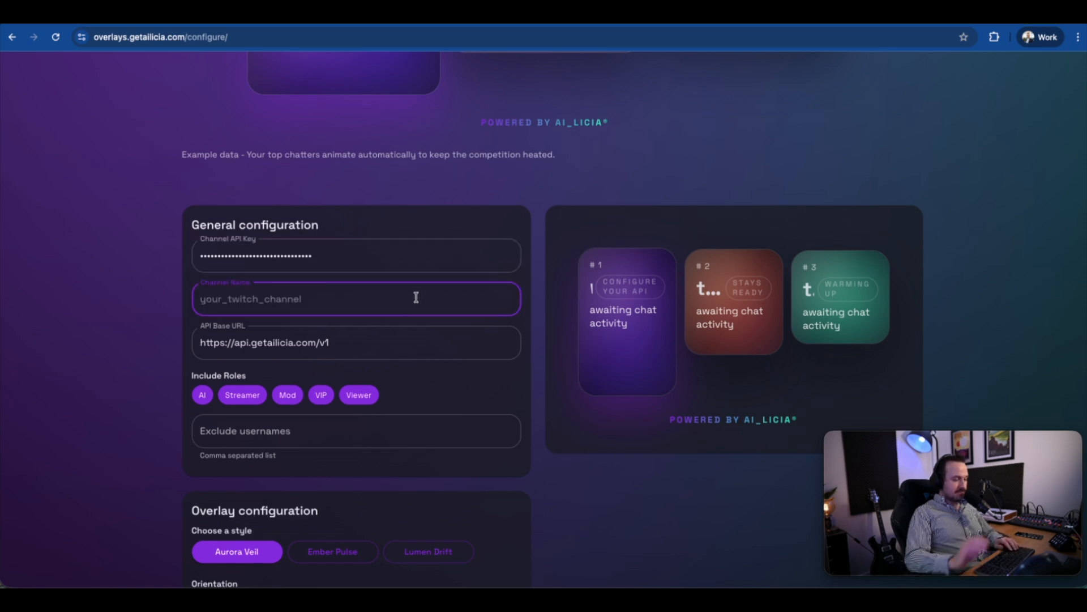
pyautogui.write('youbarbapapa')
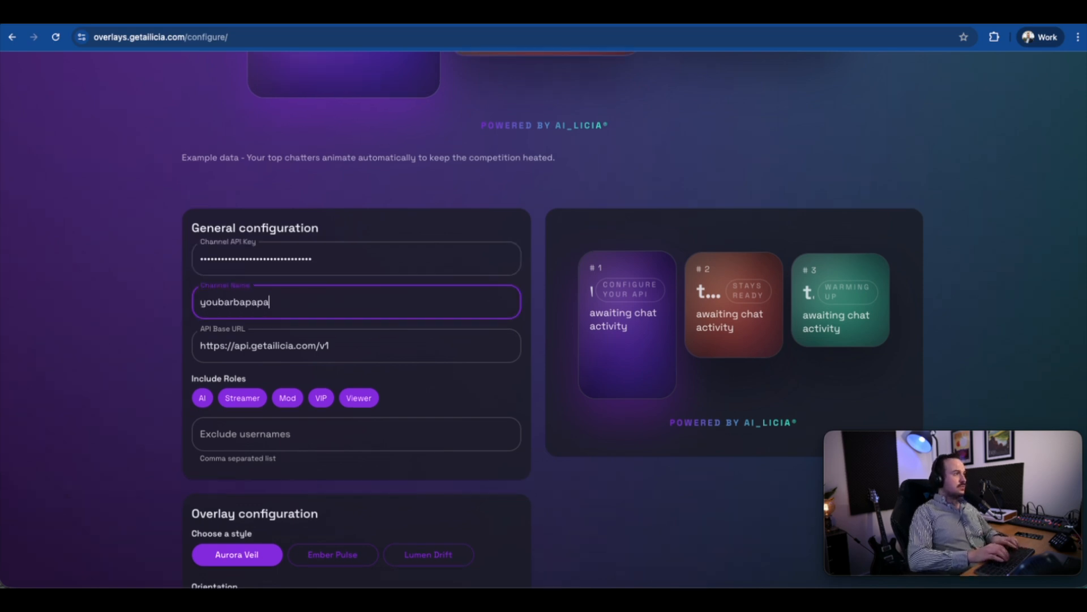
pyautogui.click(206, 350)
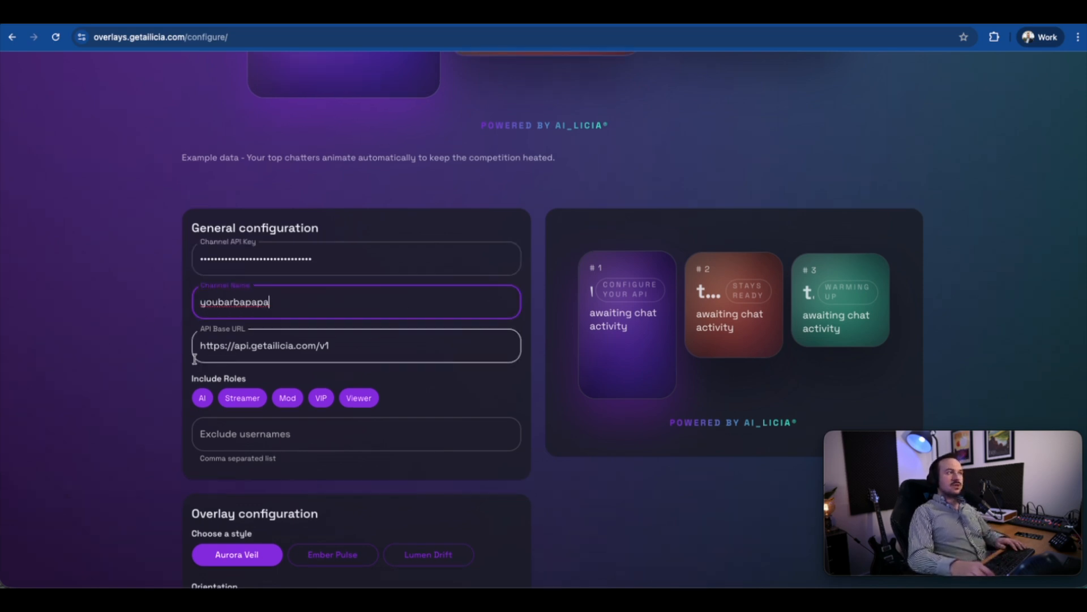
pyautogui.tripleClick(209, 350)
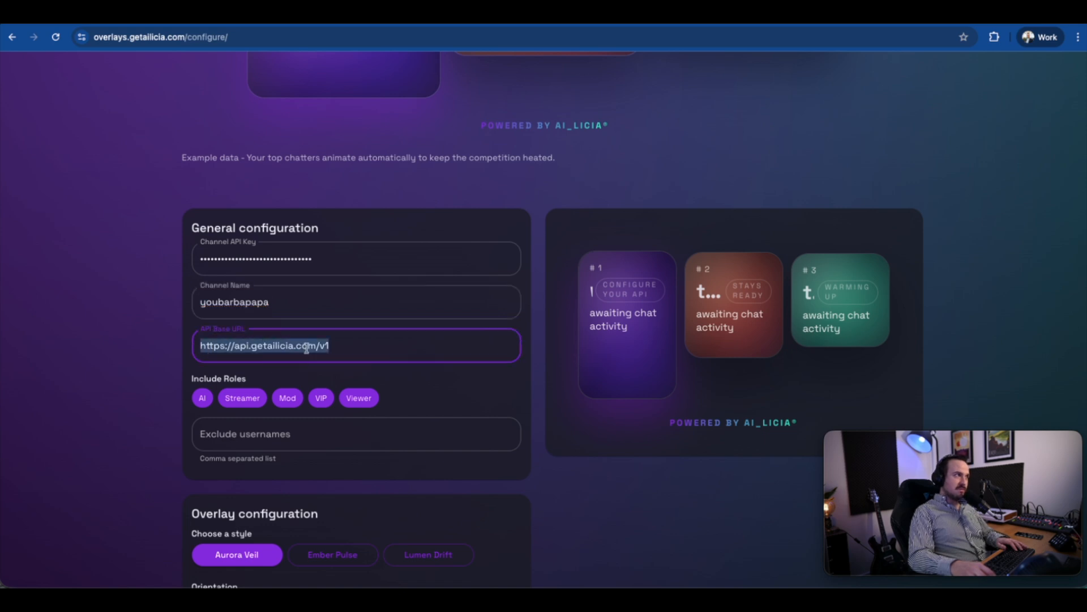
pyautogui.click(148, 366)
# Remove the AI, Mod and Streamer roles from the roles included in the leaderboard.
pyautogui.scroll(-1, 255, 379)
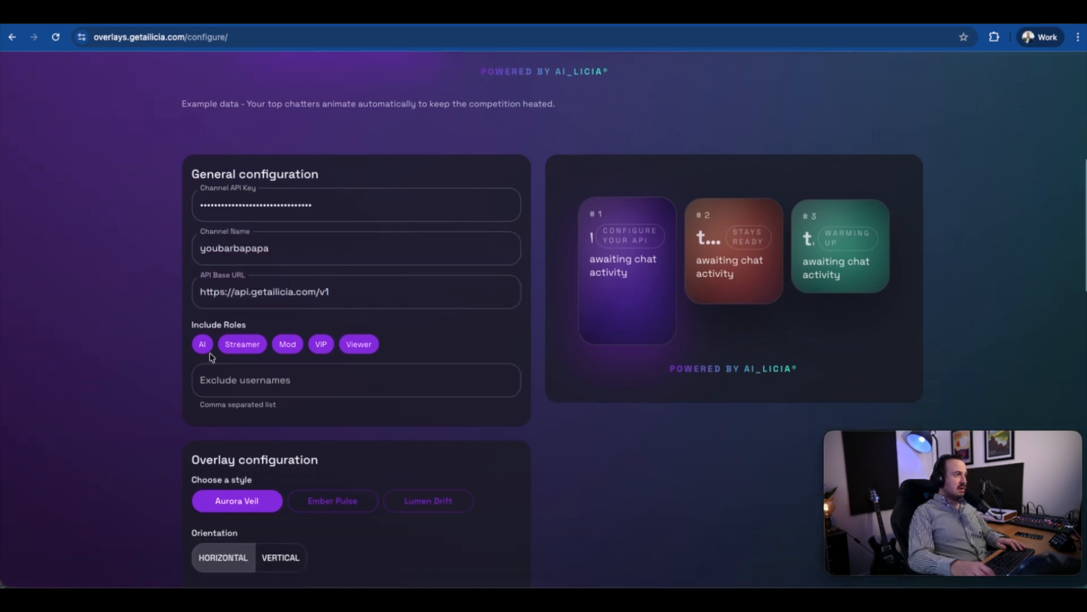
pyautogui.click(221, 388)
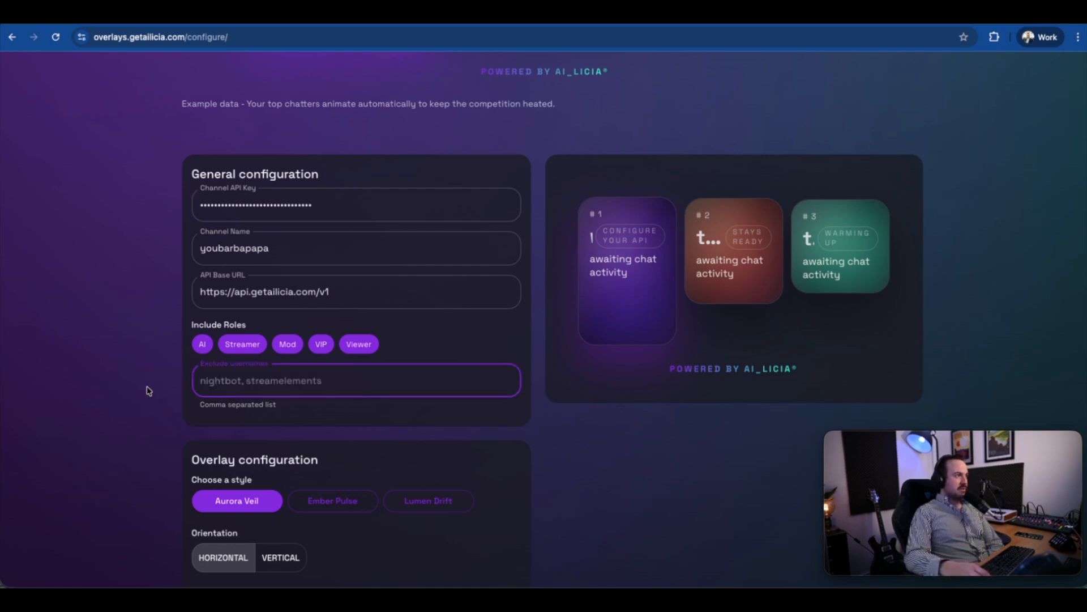
pyautogui.click(210, 341)
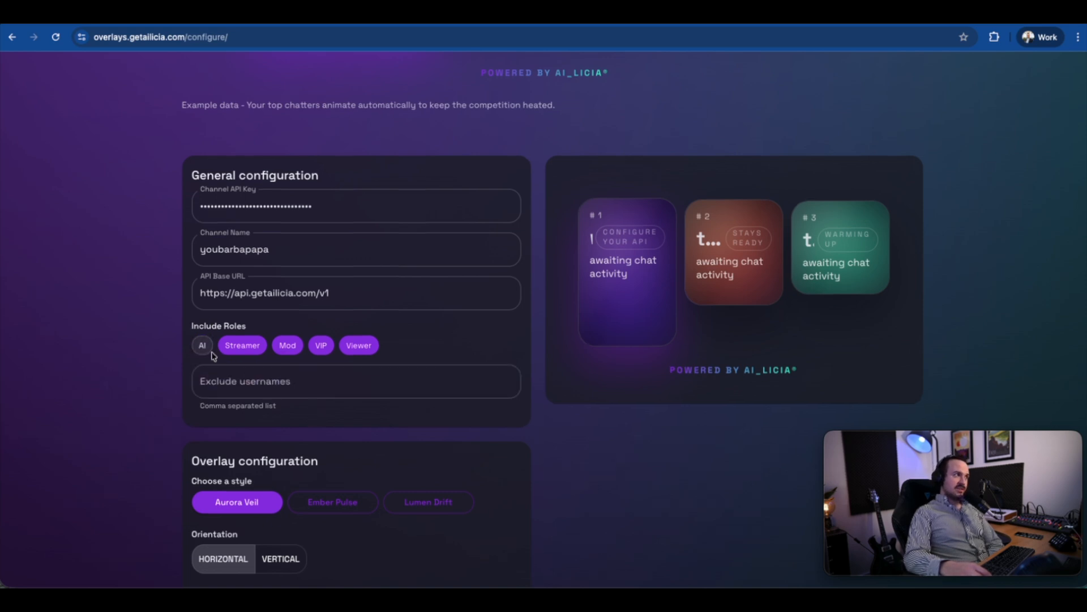
pyautogui.click(284, 353)
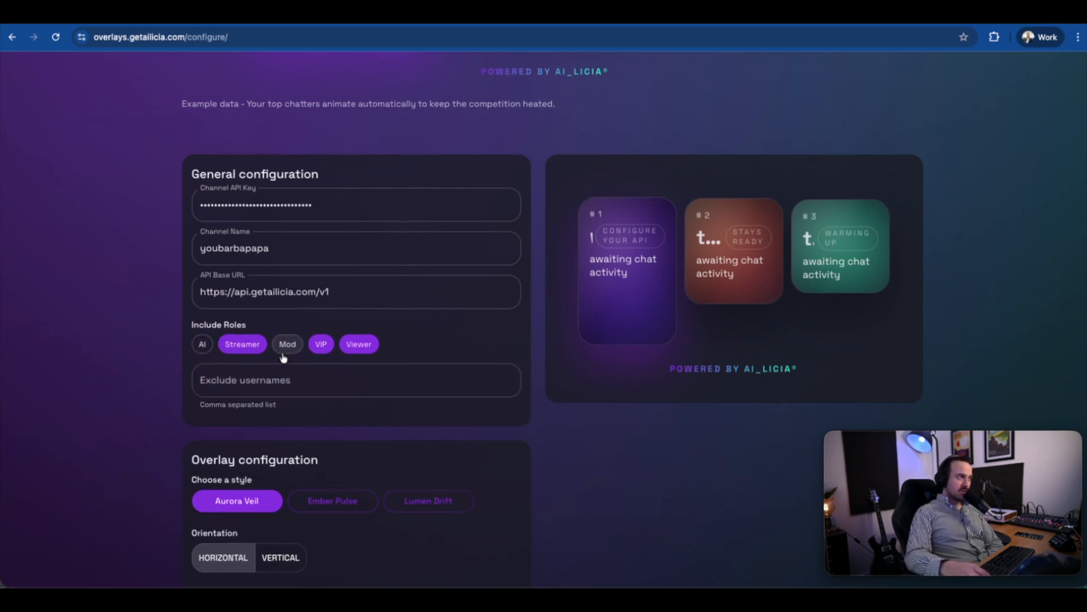
pyautogui.click(251, 352)
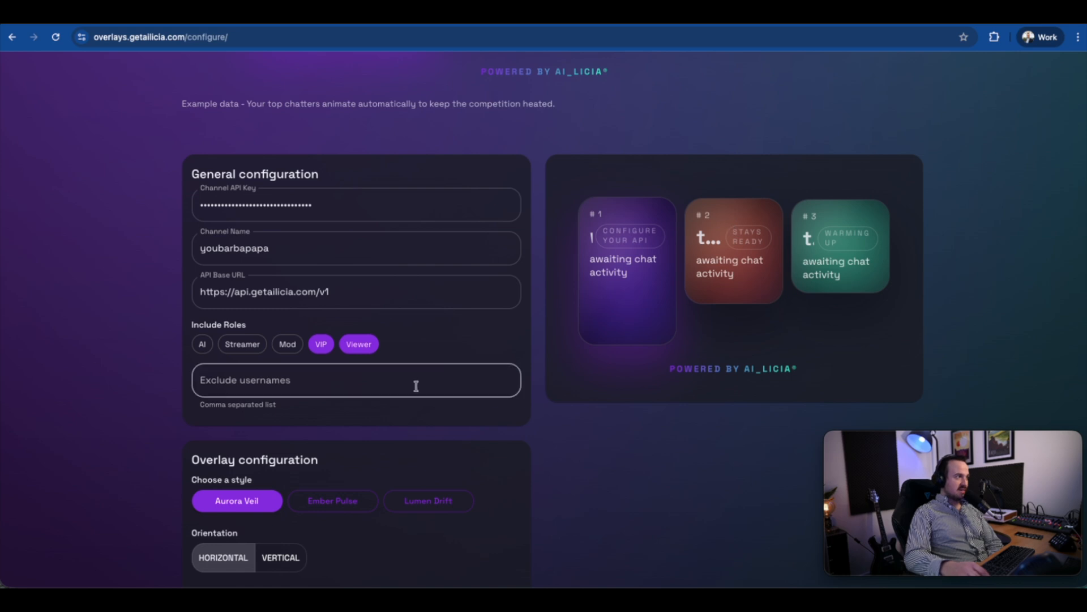
# Try the Ember Pulse and Lumen Drift overlay styles and return to Aurora Veil.
pyautogui.scroll(-6, 413, 389)
pyautogui.scroll(2, 278, 335)
pyautogui.scroll(1, 278, 334)
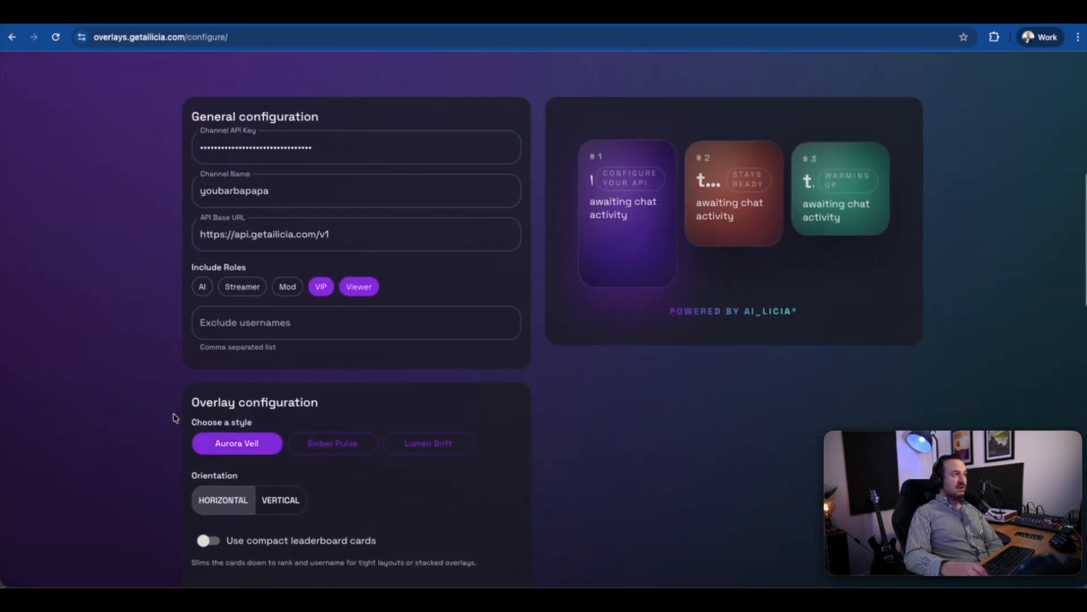
pyautogui.click(335, 448)
pyautogui.click(416, 450)
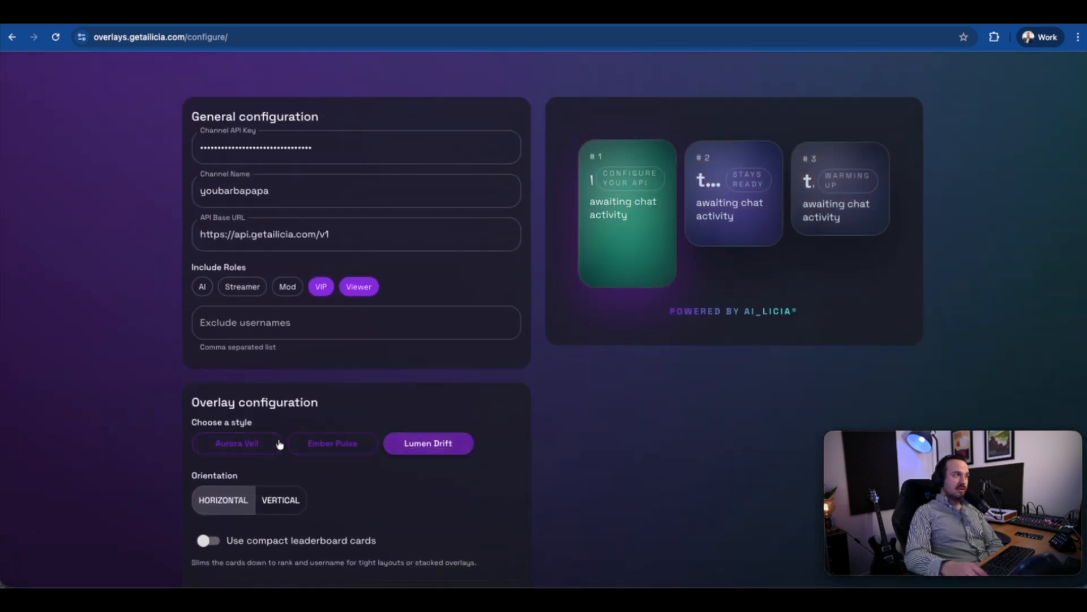
pyautogui.click(252, 445)
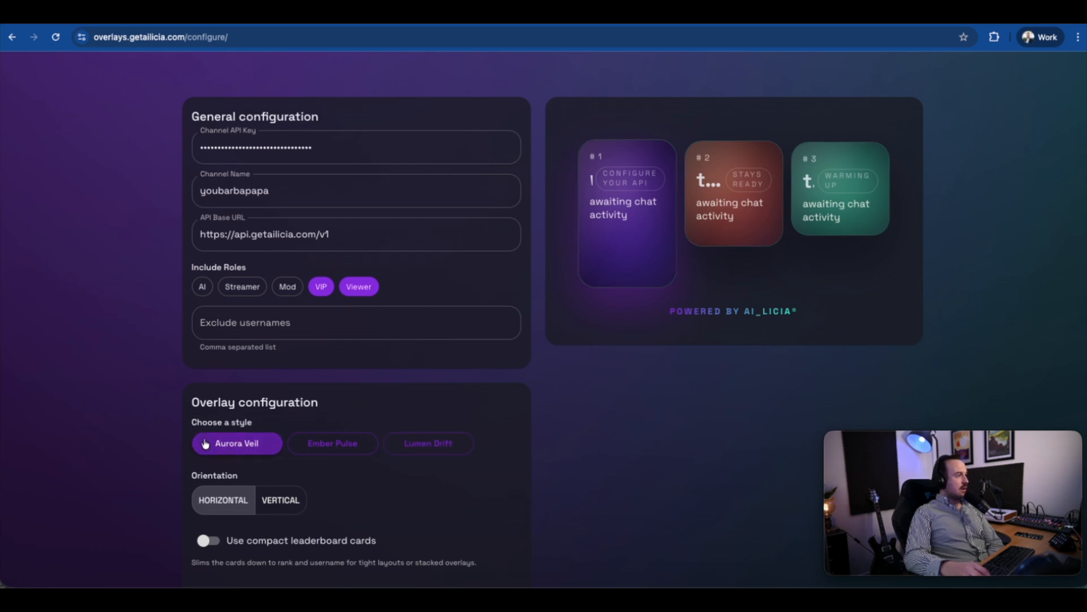
# Set the overlay orientation to vertical and turn on compact leaderboard cards.
pyautogui.scroll(-1, 349, 506)
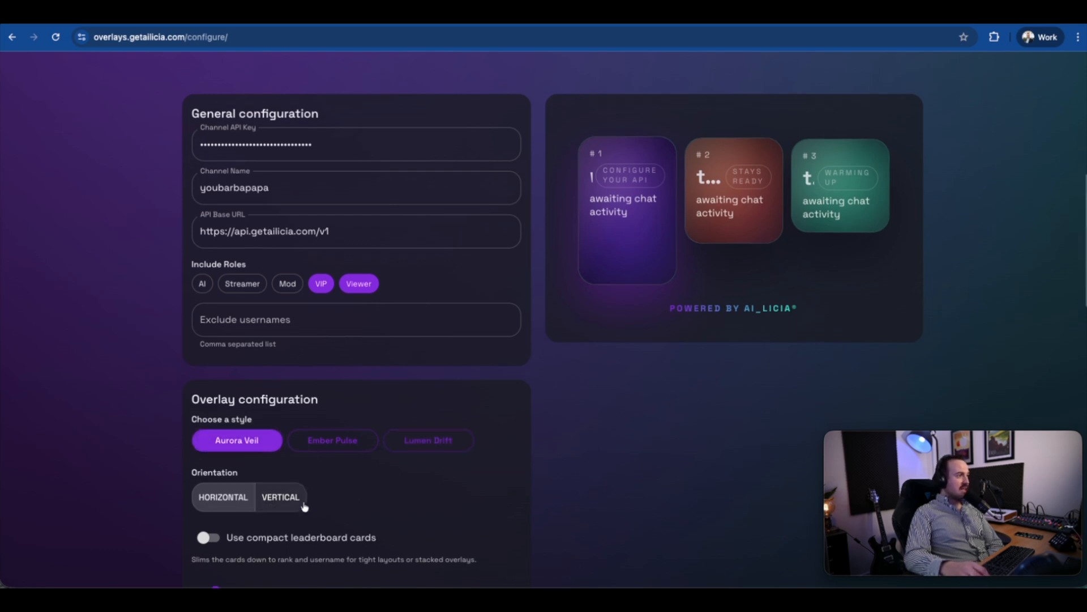
pyautogui.click(286, 501)
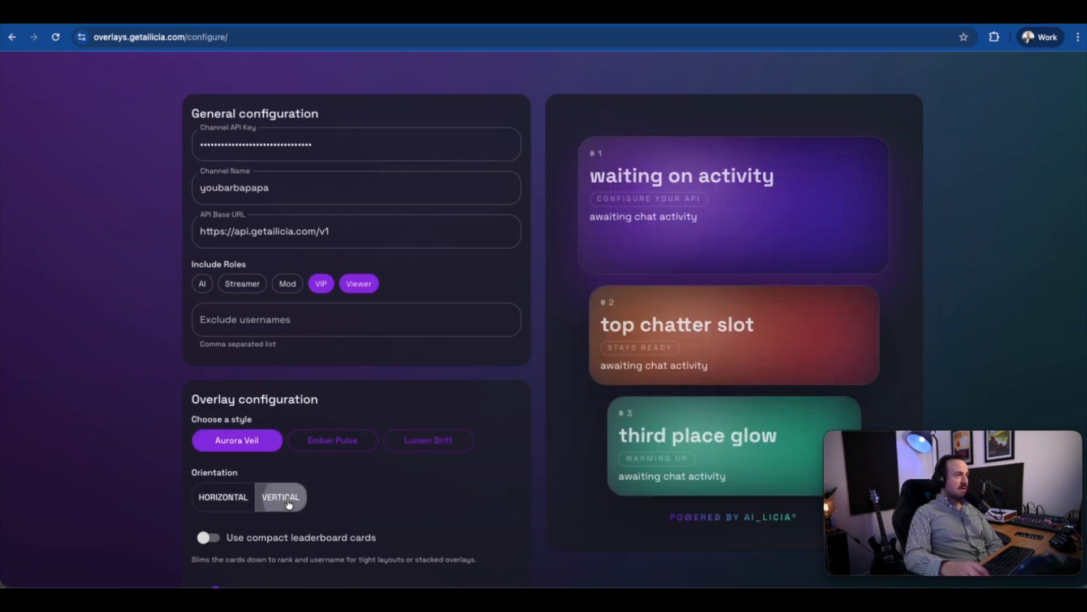
pyautogui.click(241, 498)
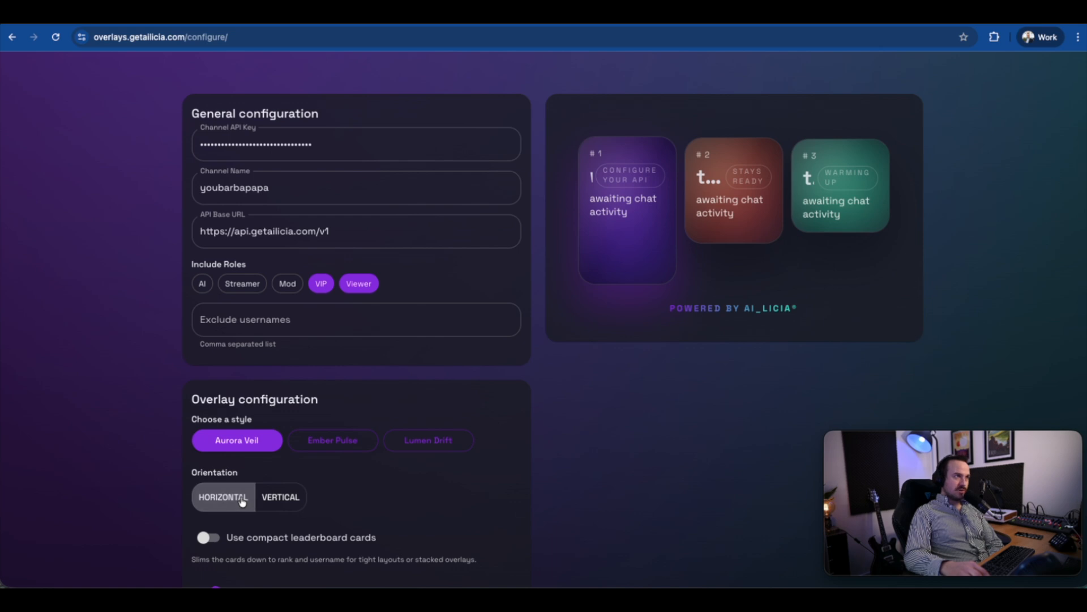
pyautogui.click(284, 504)
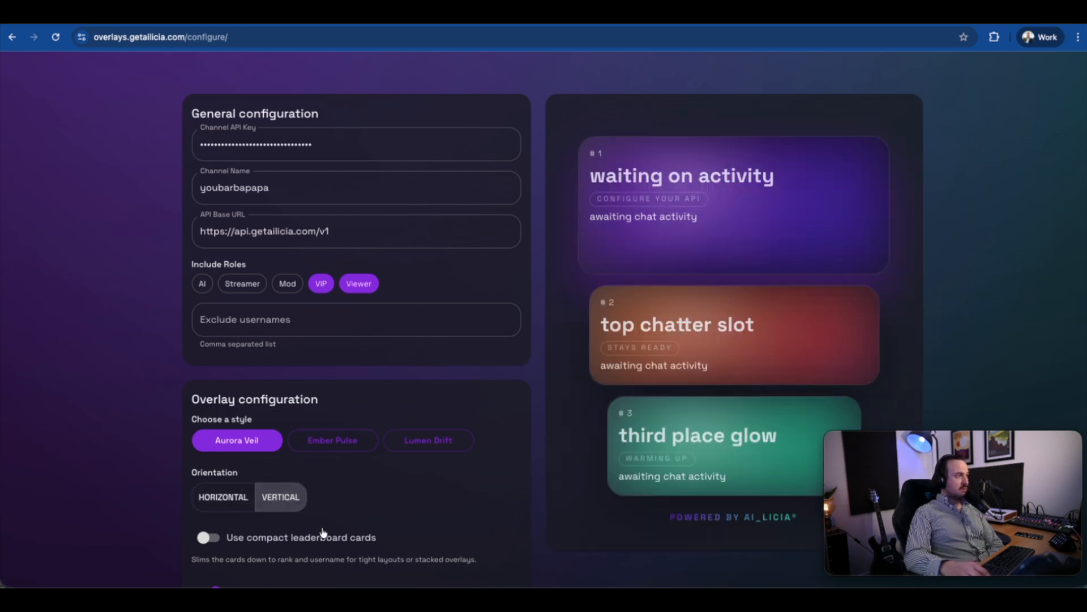
pyautogui.click(207, 539)
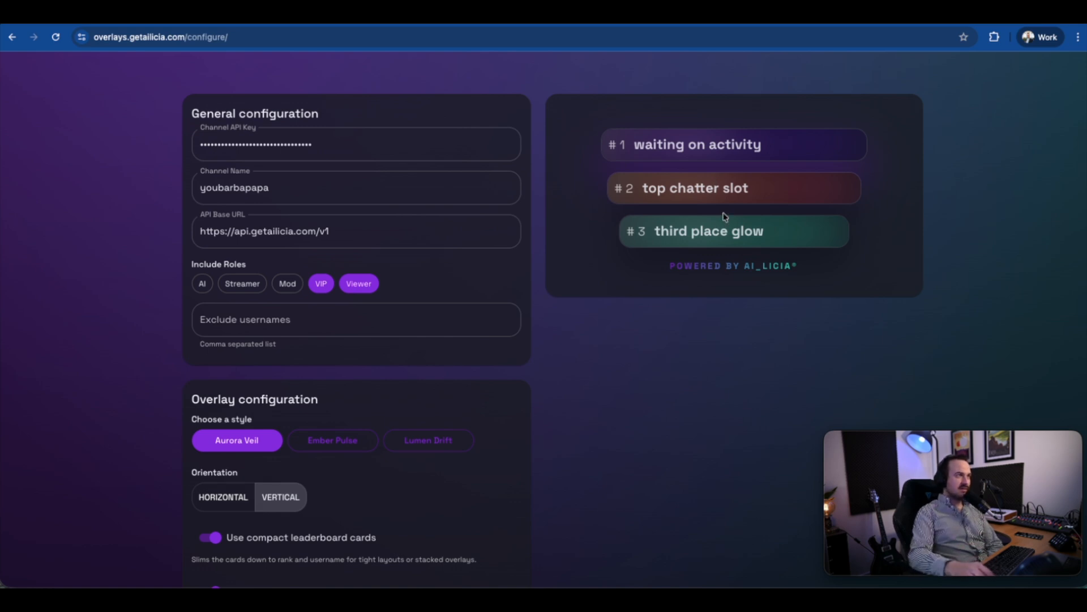
# Try the full-size cards with the per-chatter message rate off and on, and return to compact cards.
pyautogui.scroll(-3, 338, 460)
pyautogui.scroll(1, 335, 463)
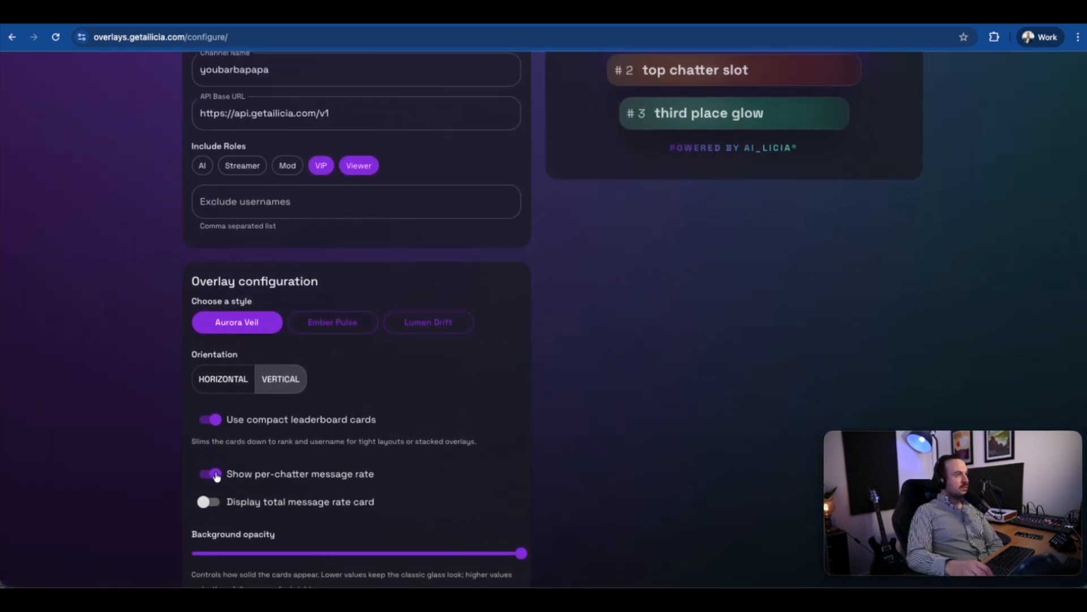
pyautogui.scroll(-2, 242, 439)
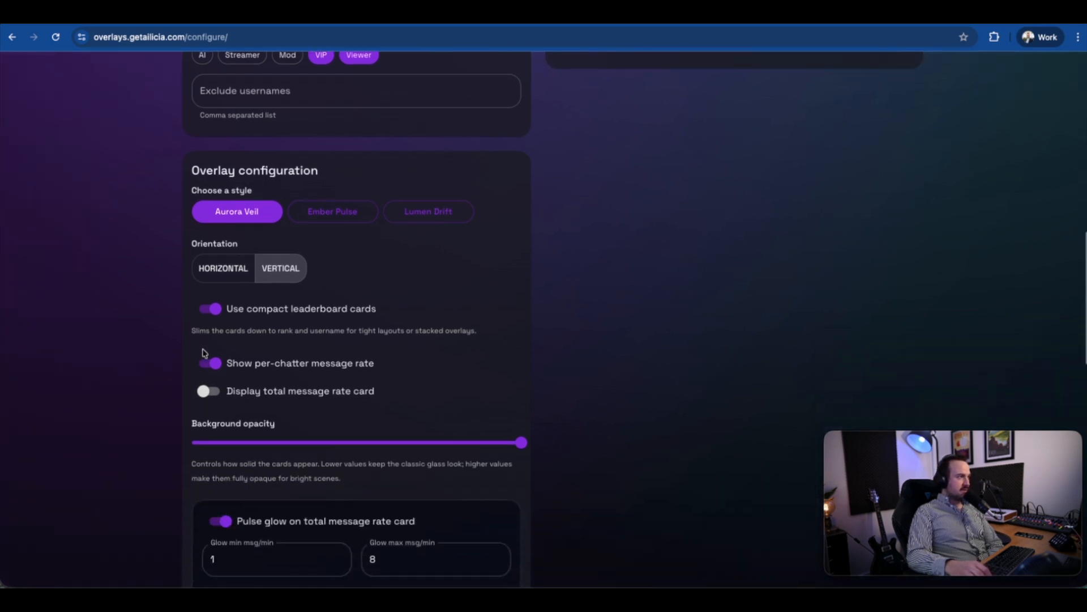
pyautogui.click(209, 308)
pyautogui.scroll(1, 315, 356)
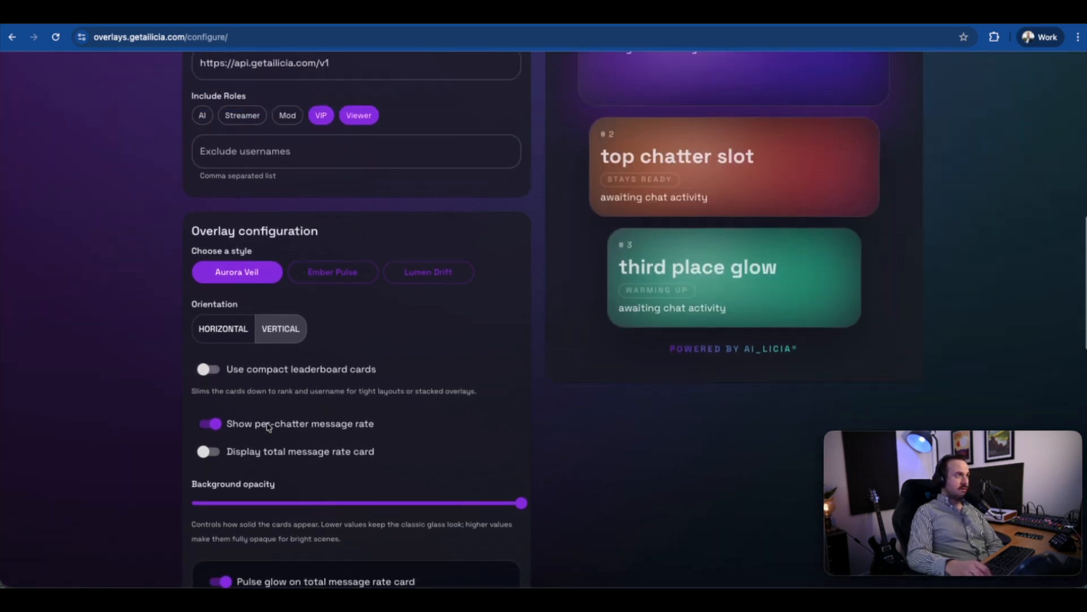
pyautogui.click(213, 424)
pyautogui.click(212, 423)
pyautogui.click(205, 370)
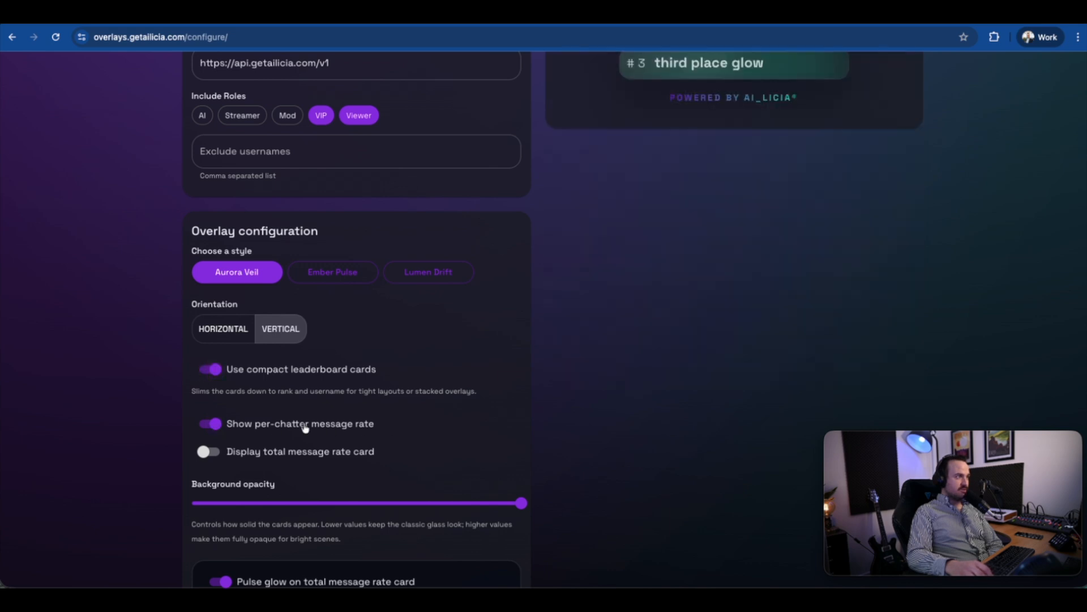
# Turn on the total message rate card and check it in the overlay preview.
pyautogui.scroll(-2, 305, 428)
pyautogui.scroll(2, 281, 327)
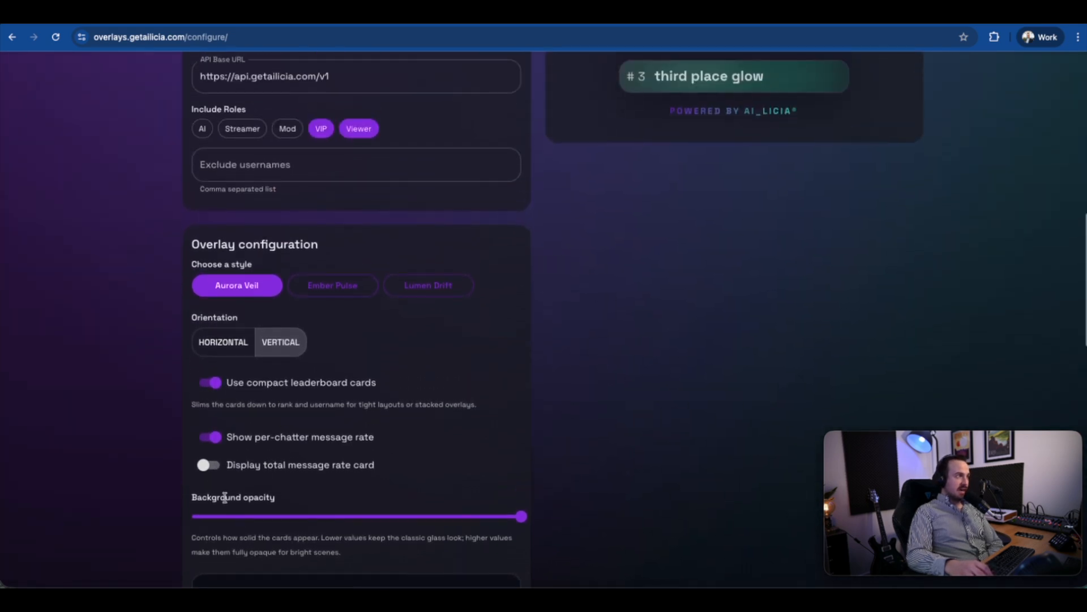
pyautogui.click(207, 465)
pyautogui.scroll(2, 300, 453)
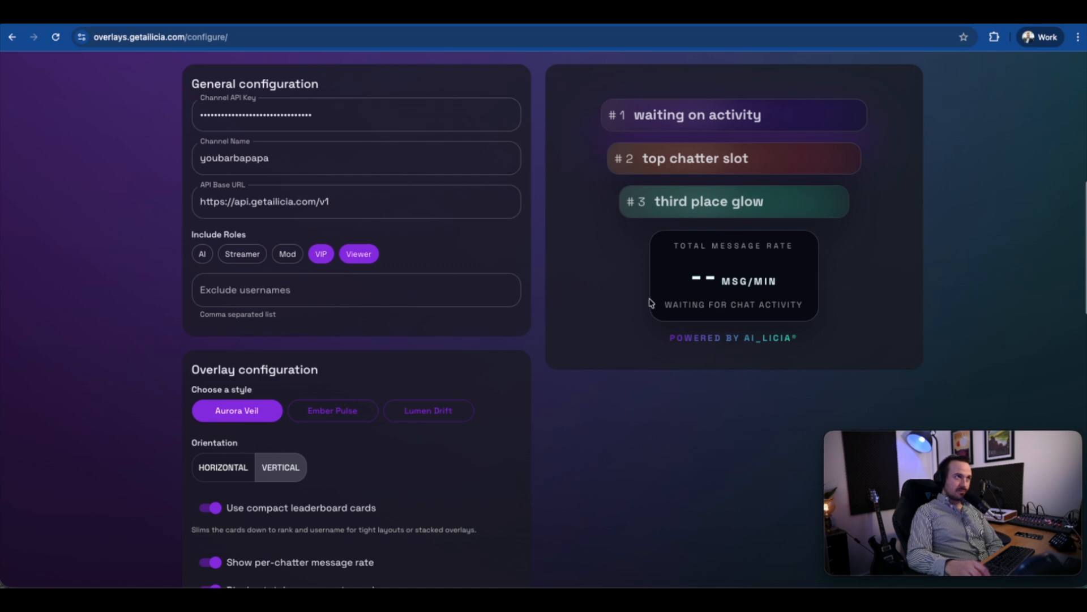
pyautogui.scroll(1, 793, 278)
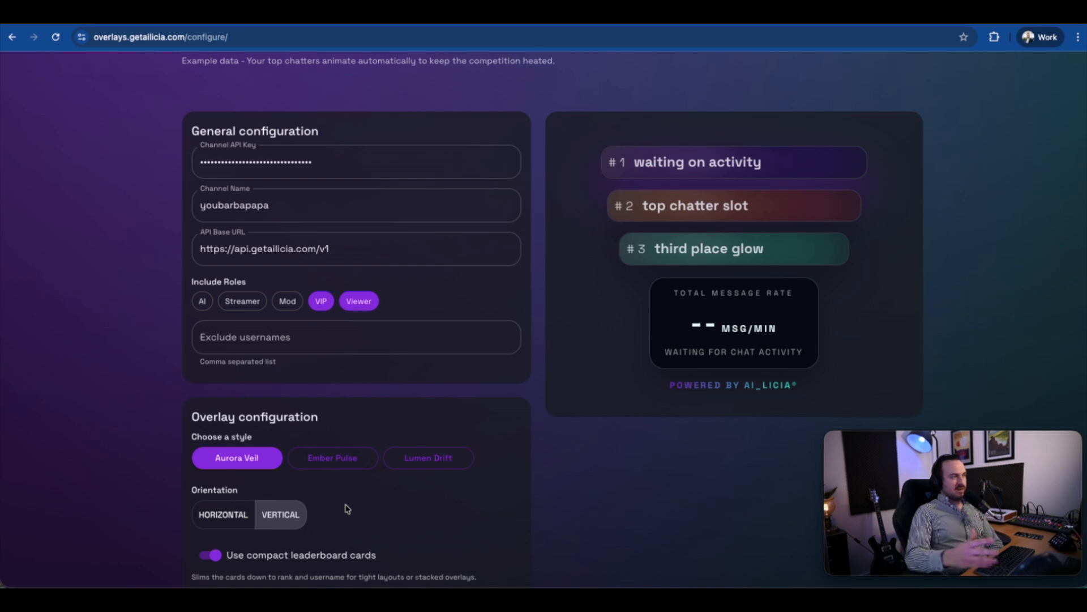
# Turn off the total message rate card and set the overlay's background opacity to 100%.
pyautogui.scroll(-1, 347, 509)
pyautogui.scroll(-3, 347, 508)
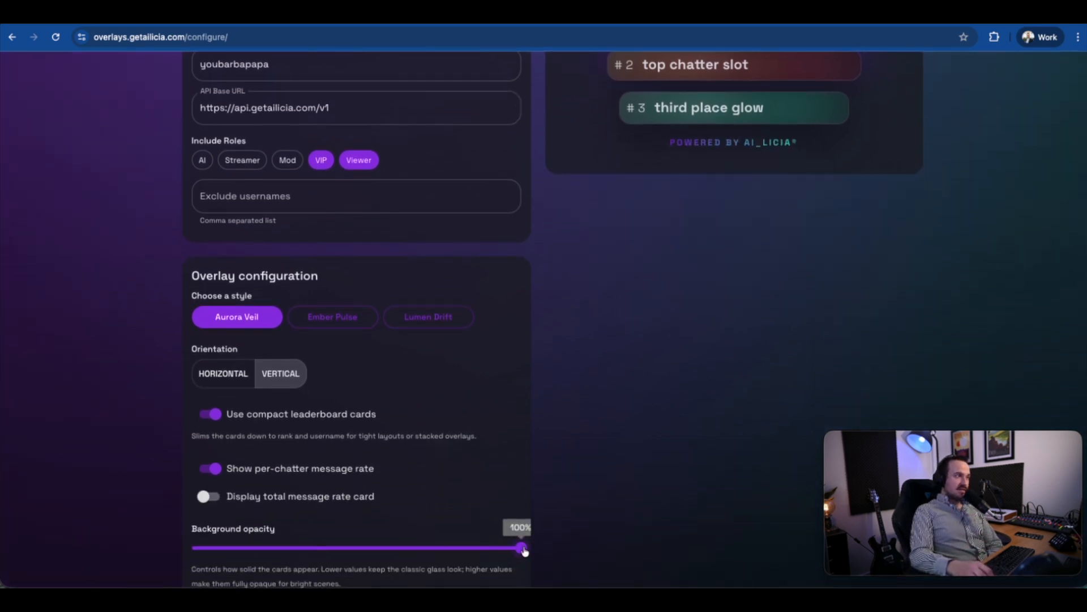
pyautogui.moveTo(518, 548); pyautogui.dragTo(603, 563)
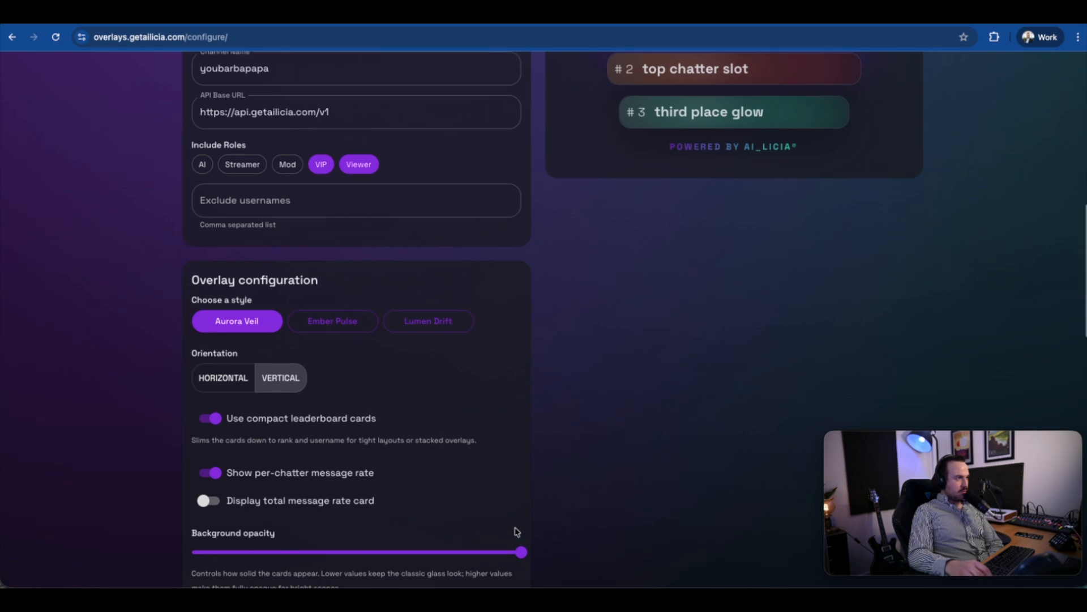
# Review the pulse glow, context sync frequency, advanced styling colours and share links of the leaderboard overlay.
pyautogui.scroll(3, 527, 536)
pyautogui.scroll(-5, 261, 518)
pyautogui.scroll(-2, 319, 504)
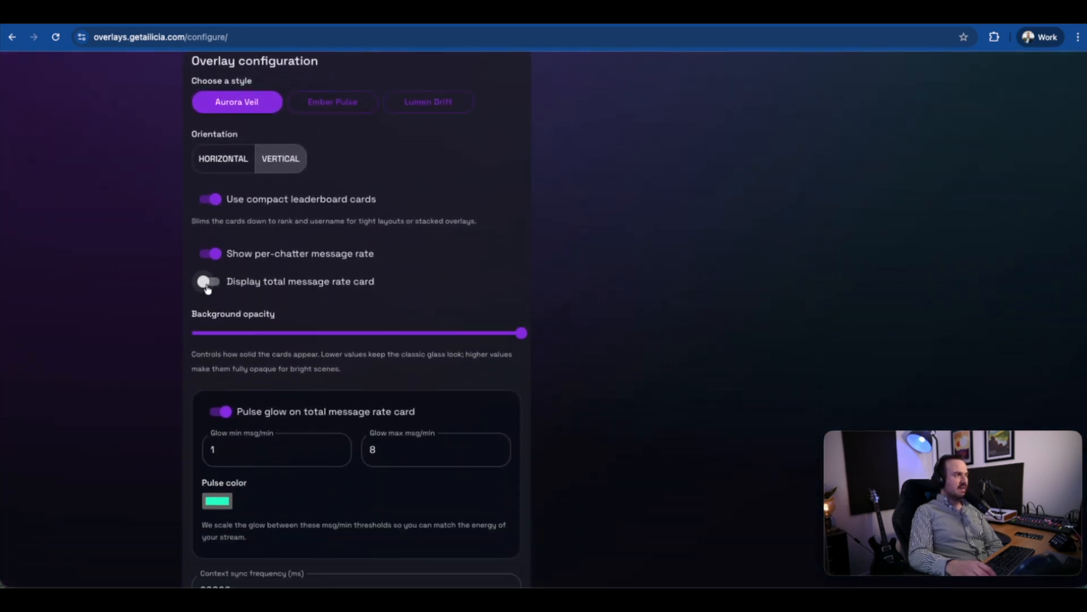
pyautogui.scroll(-3, 325, 476)
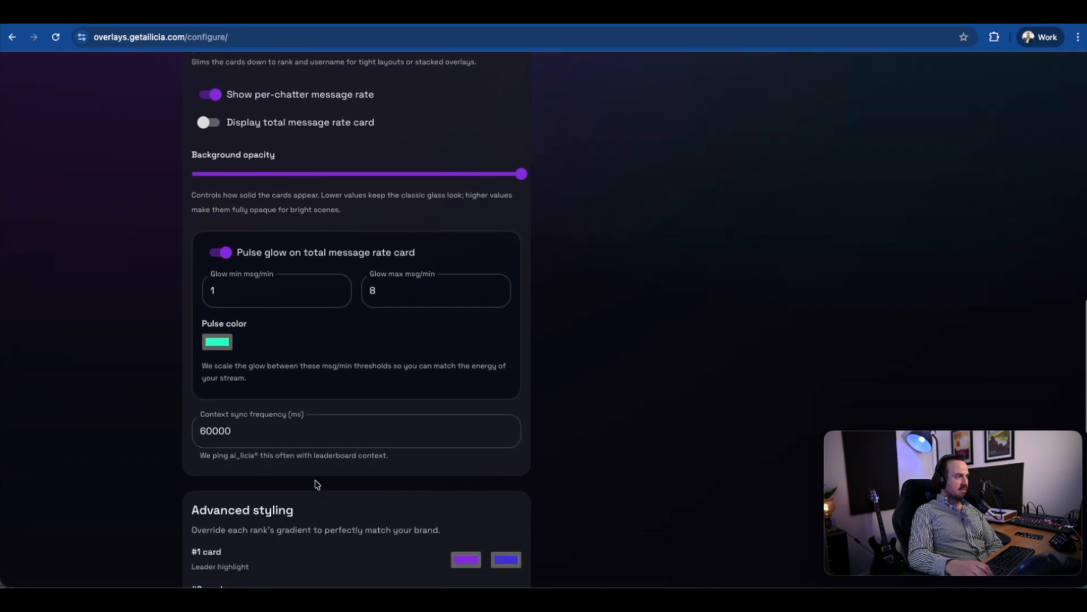
pyautogui.scroll(-1, 246, 483)
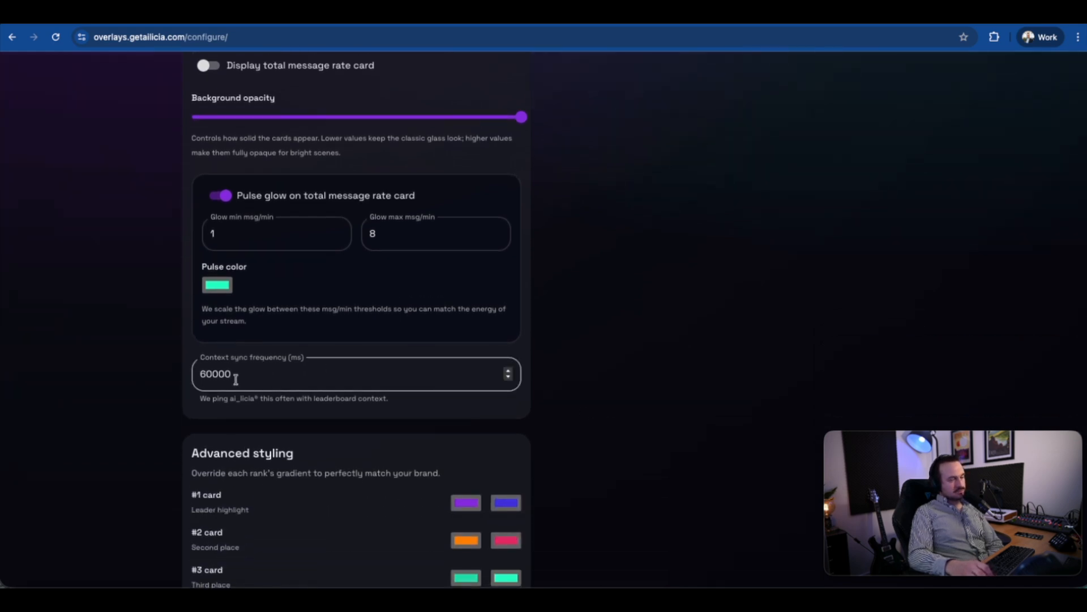
pyautogui.scroll(-4, 195, 363)
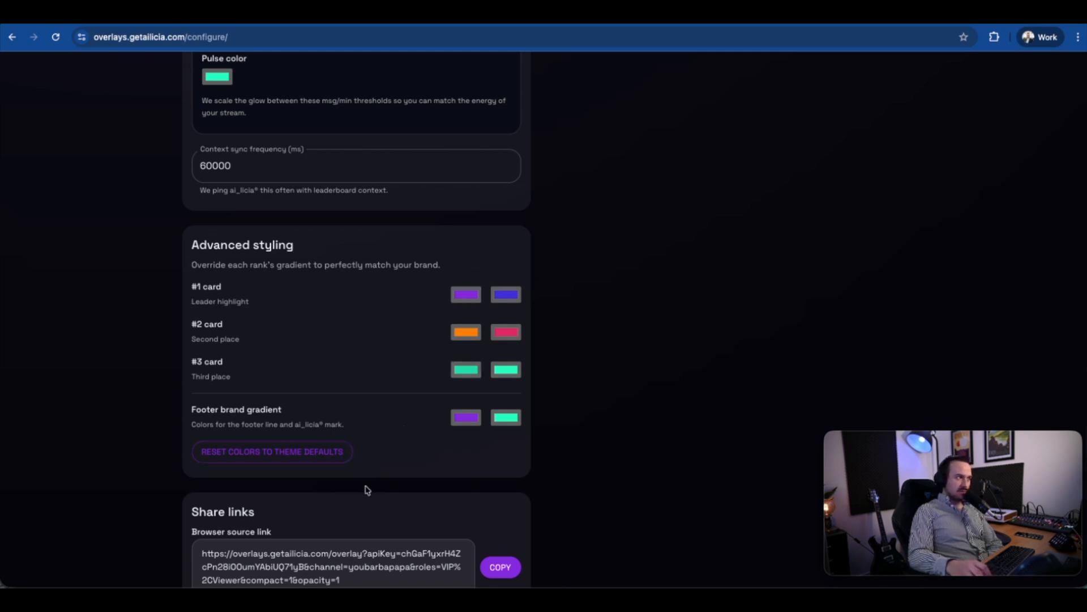
pyautogui.scroll(-1, 367, 489)
pyautogui.scroll(-3, 242, 490)
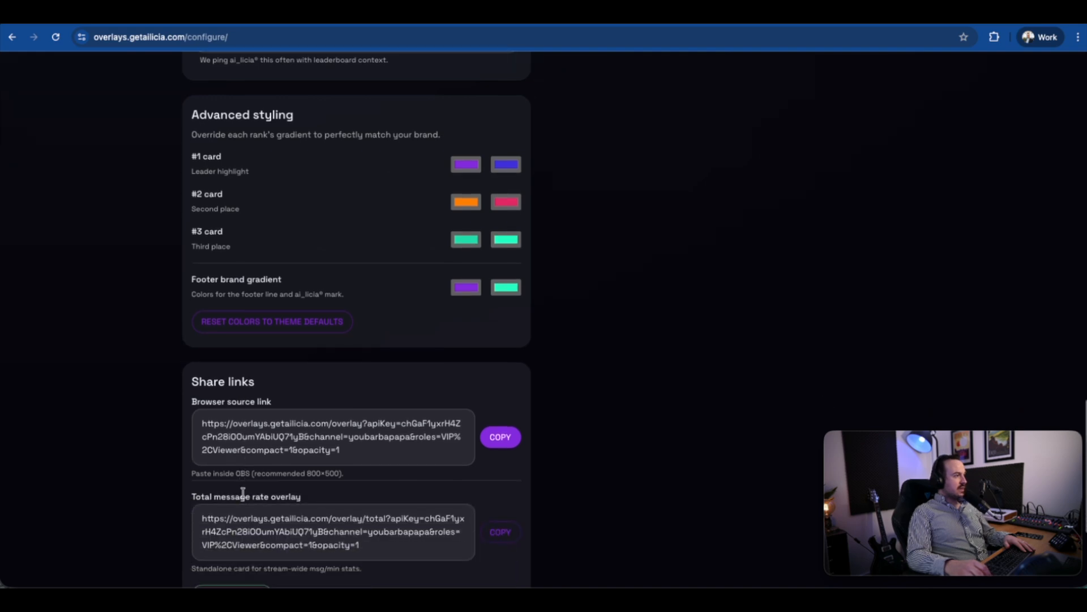
# Copy the leaderboard's browser source link and switch to OBS.
pyautogui.click(500, 419)
pyautogui.scroll(1, 442, 415)
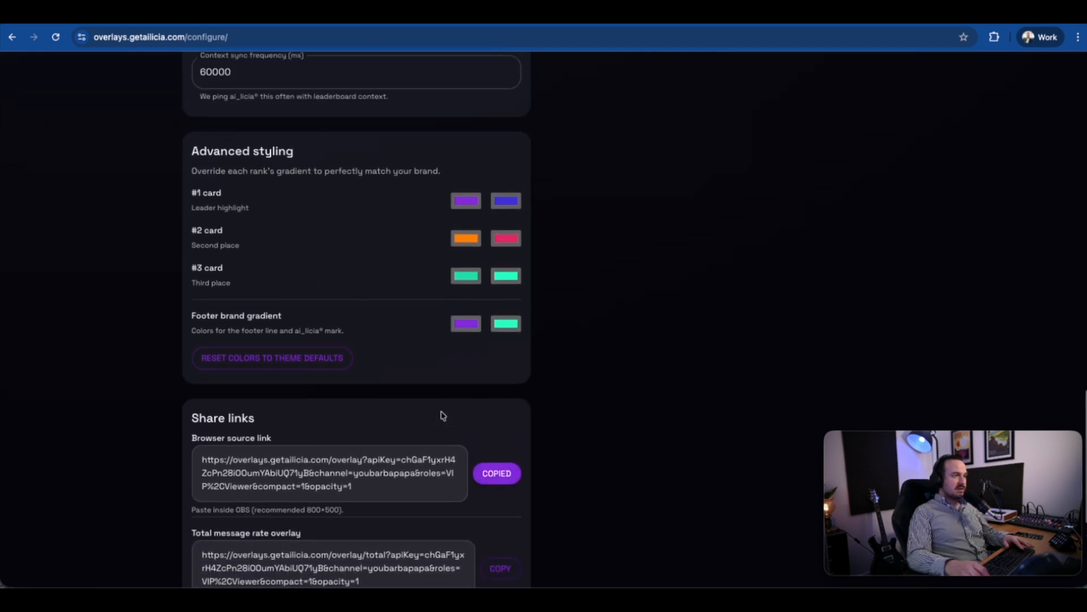
pyautogui.press('super+space')
pyautogui.write('obs')
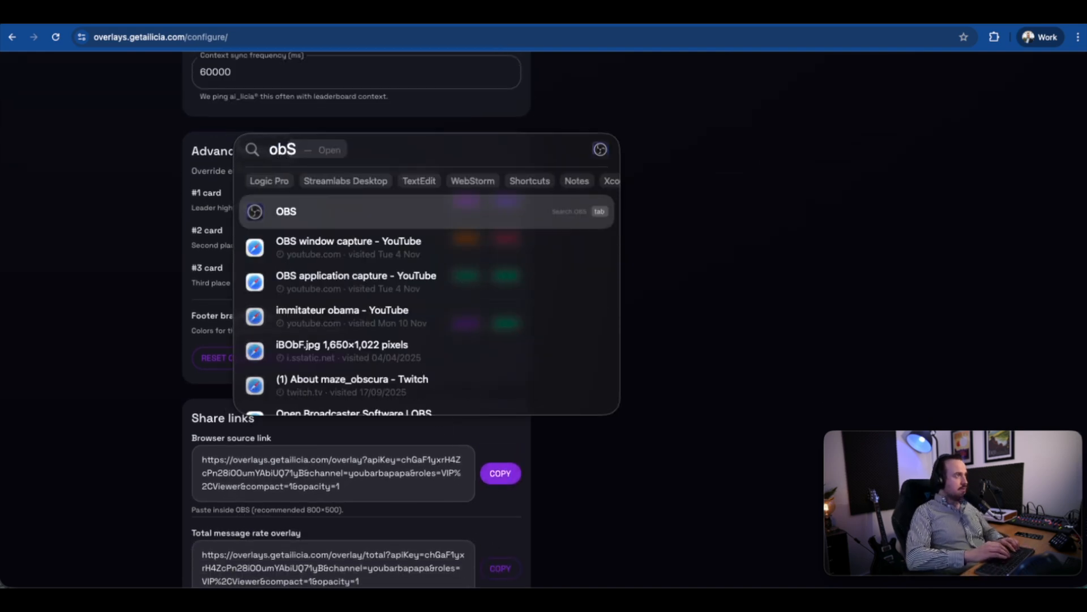
pyautogui.press('Return')
# Add a browser source named ChatterLeaderBoard2 to the Overlay Demo scene, using the copied leaderboard link containing the API key as its URL.
pyautogui.click(243, 497)
pyautogui.click(260, 252)
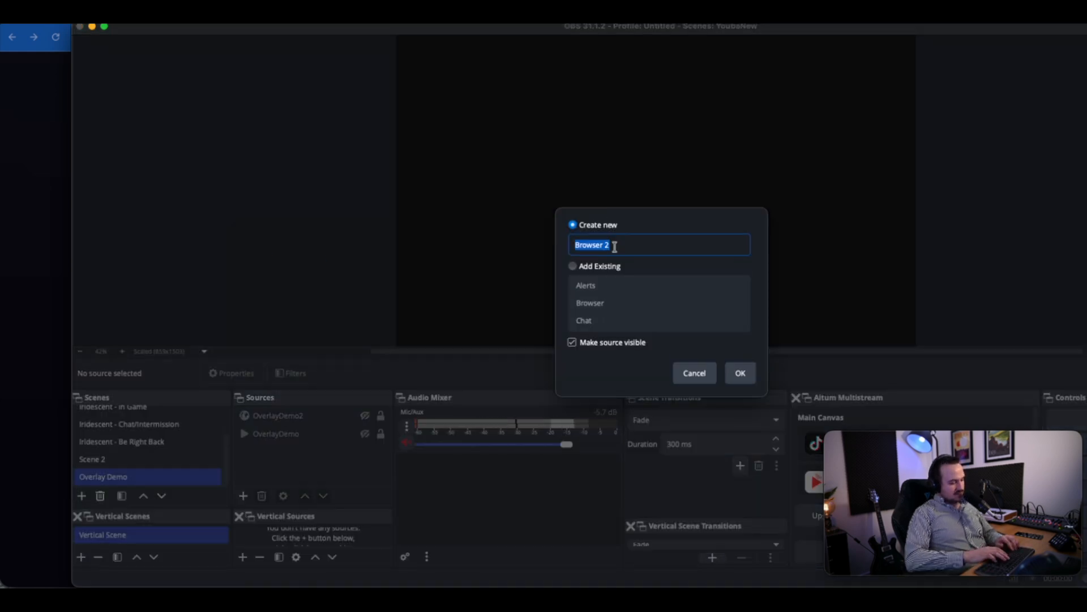
pyautogui.write('ChatterLeader')
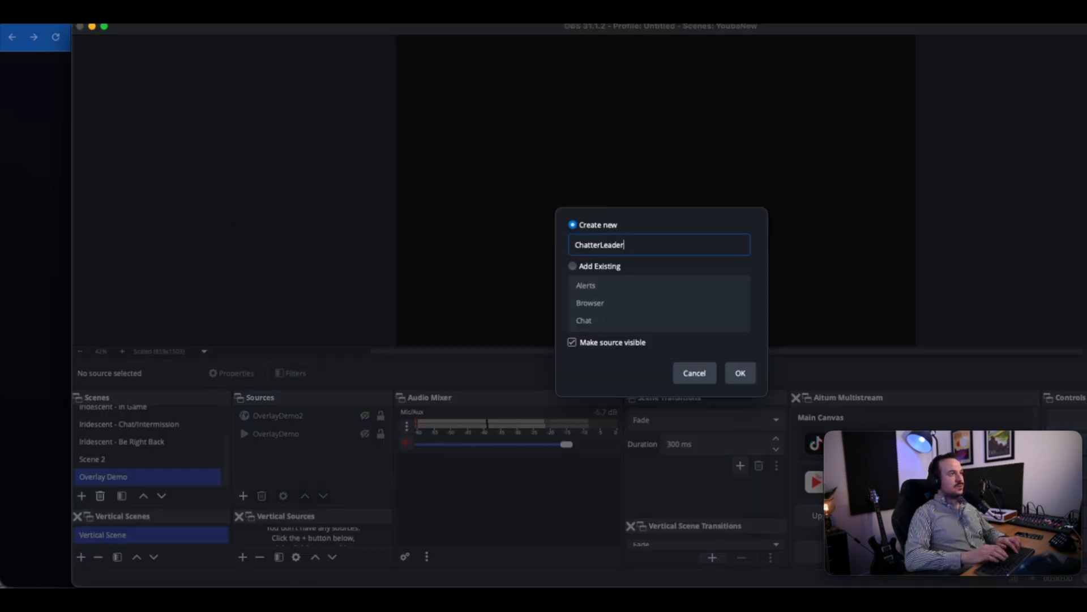
pyautogui.write('Board')
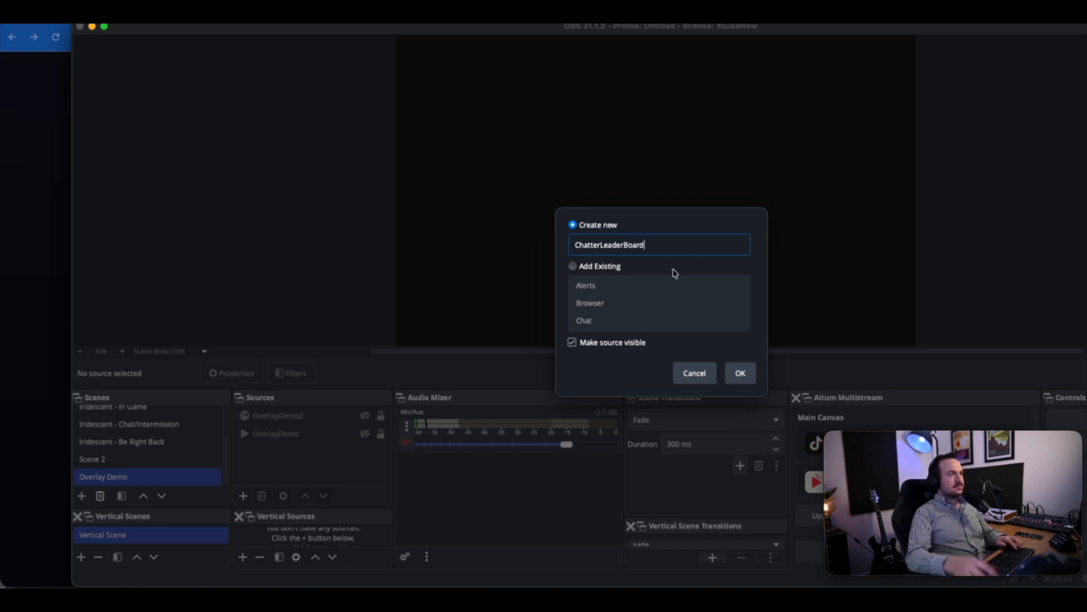
pyautogui.write('2')
pyautogui.press('Return')
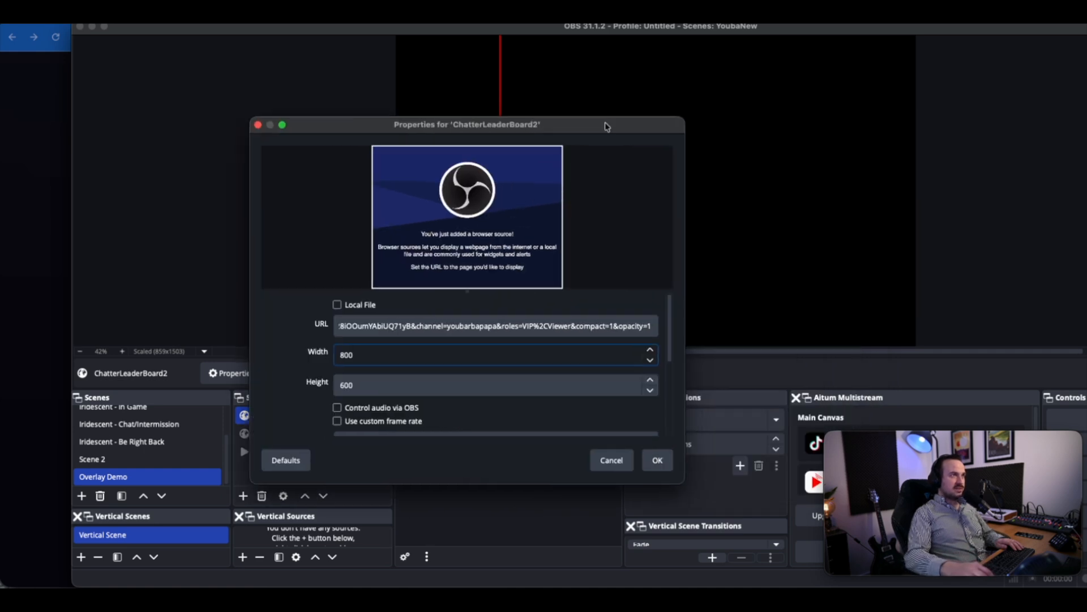
pyautogui.click(669, 466)
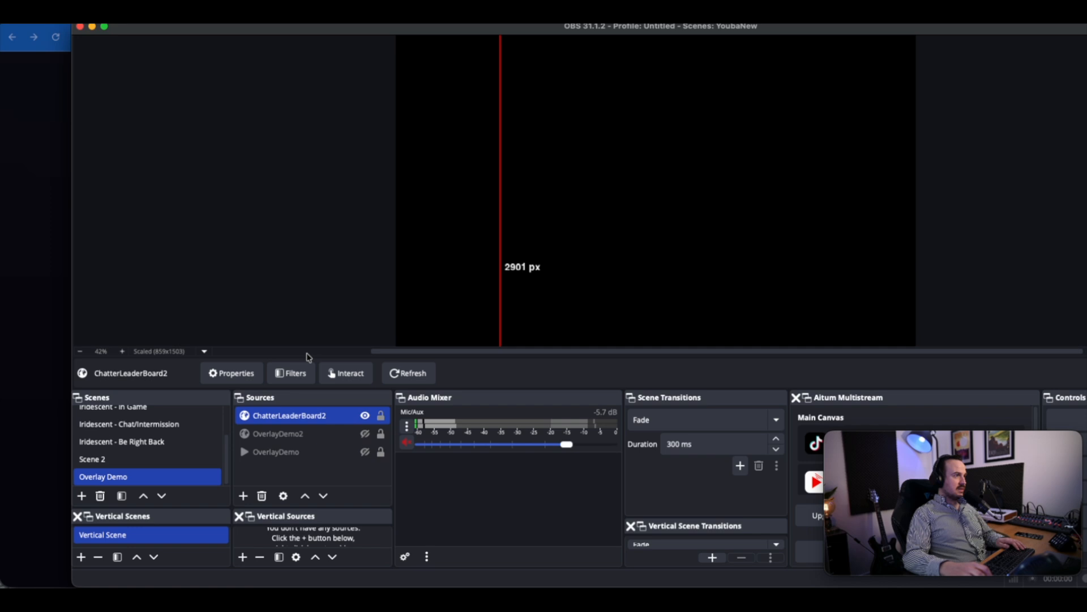
# Scale the preview to the window and centre the leaderboard source at full canvas width.
pyautogui.click(165, 351)
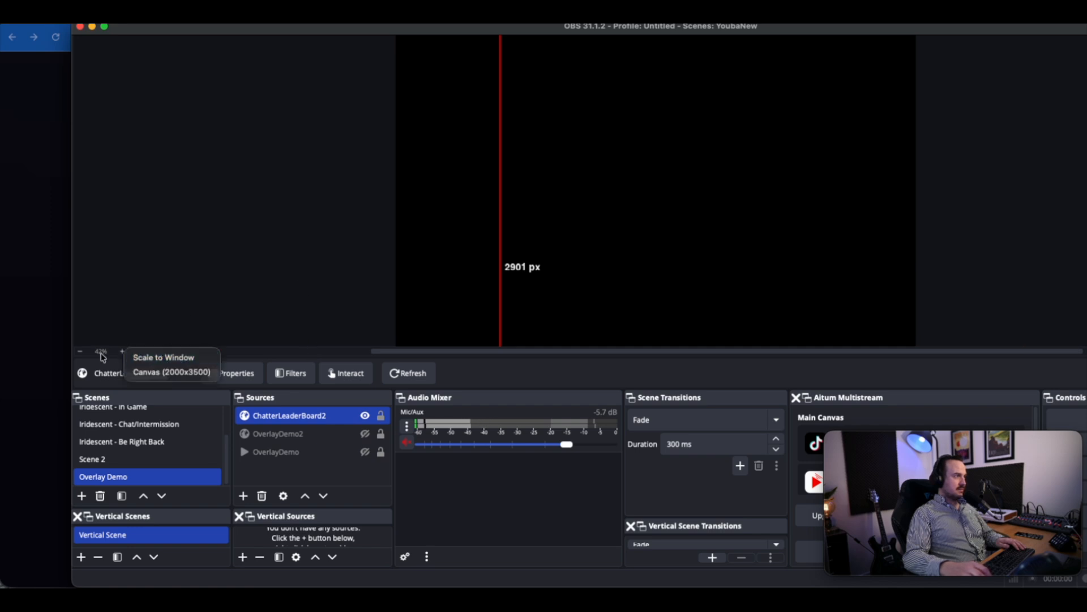
pyautogui.click(161, 357)
pyautogui.moveTo(604, 92); pyautogui.dragTo(656, 187)
pyautogui.click(816, 209)
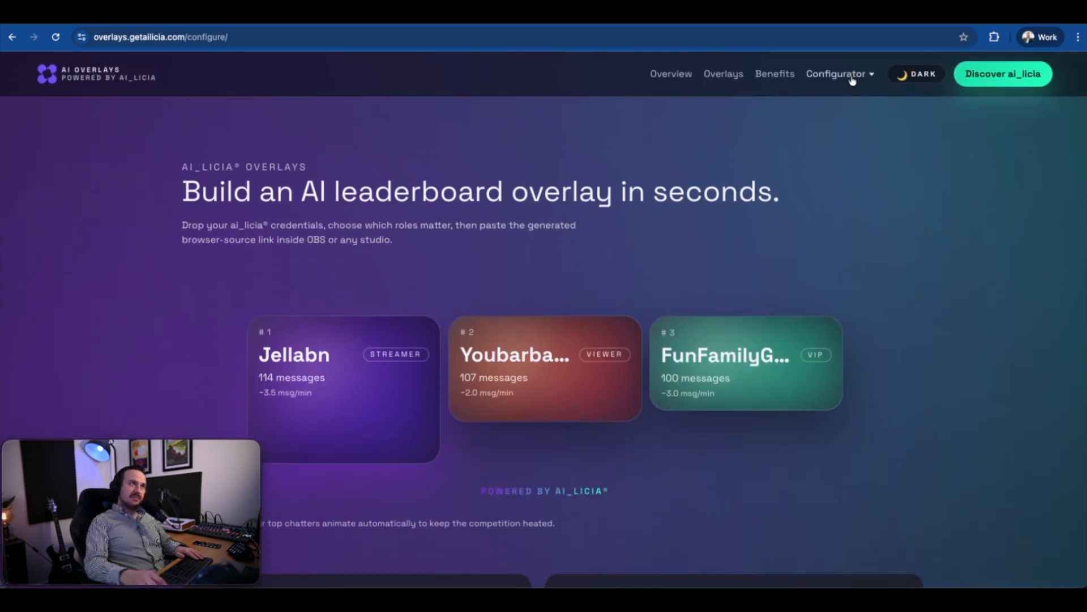
# Switch to the browser, open the message rate card configurator and review its credentials, roles, style and pulse glow settings.
pyautogui.click(853, 81)
pyautogui.click(858, 132)
pyautogui.scroll(-5, 499, 159)
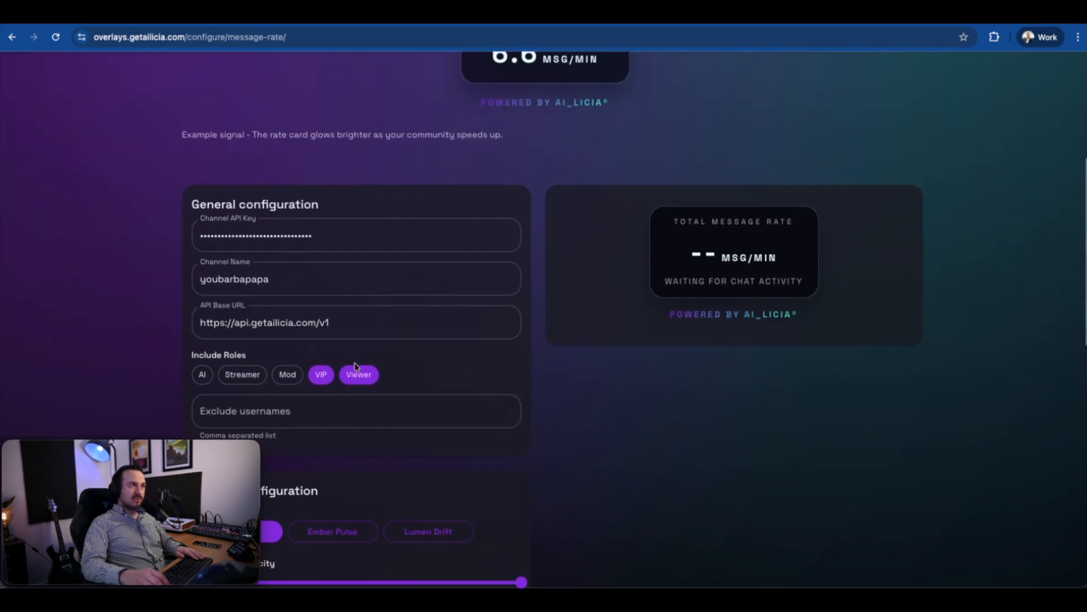
pyautogui.click(323, 237)
pyautogui.doubleClick(244, 236)
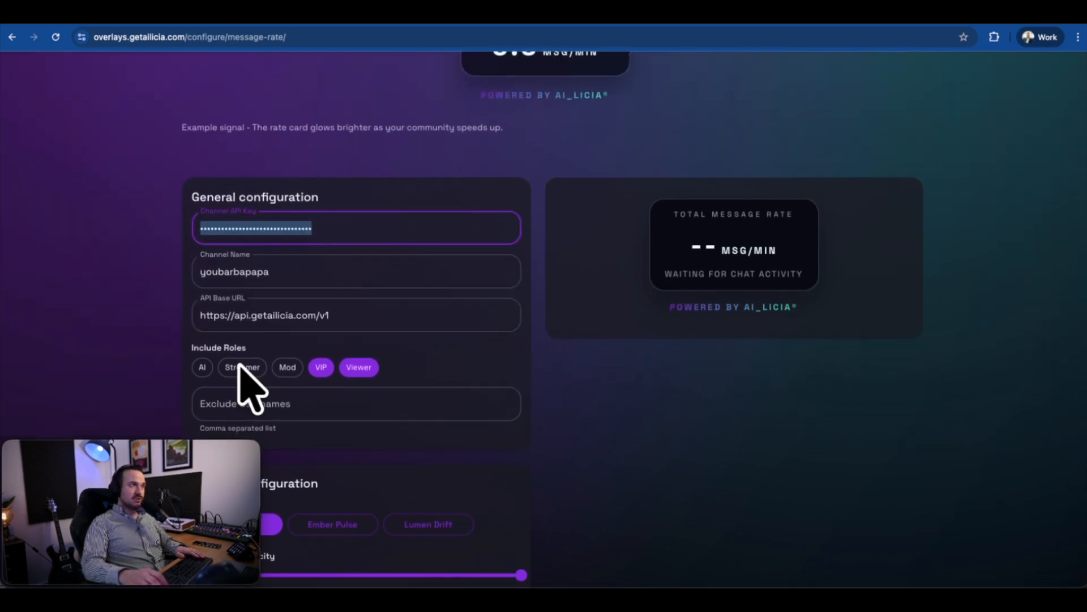
pyautogui.scroll(-2, 264, 354)
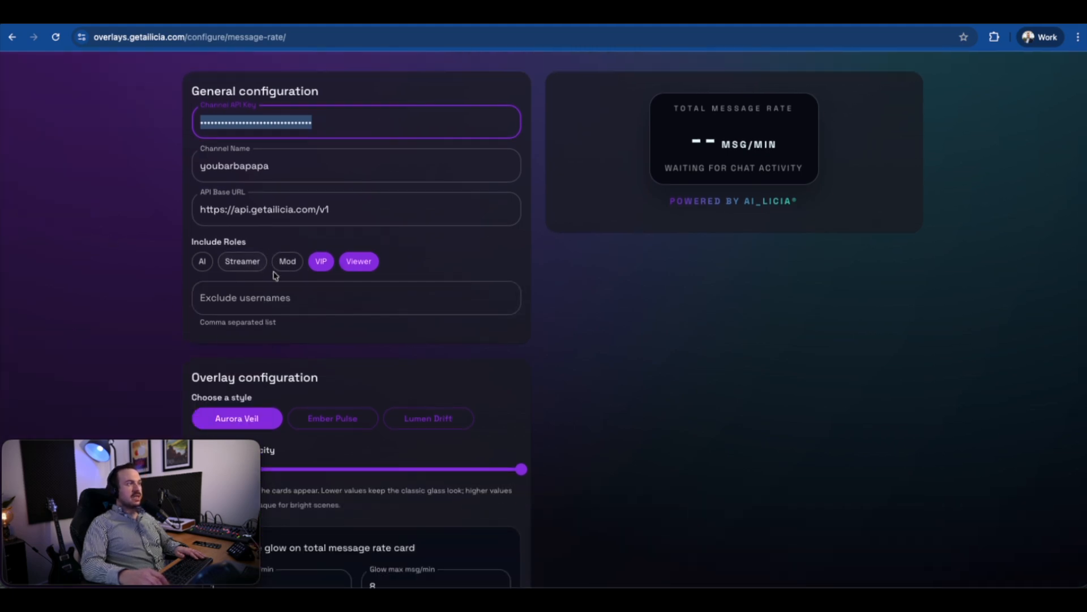
pyautogui.scroll(-5, 360, 328)
pyautogui.scroll(-5, 361, 327)
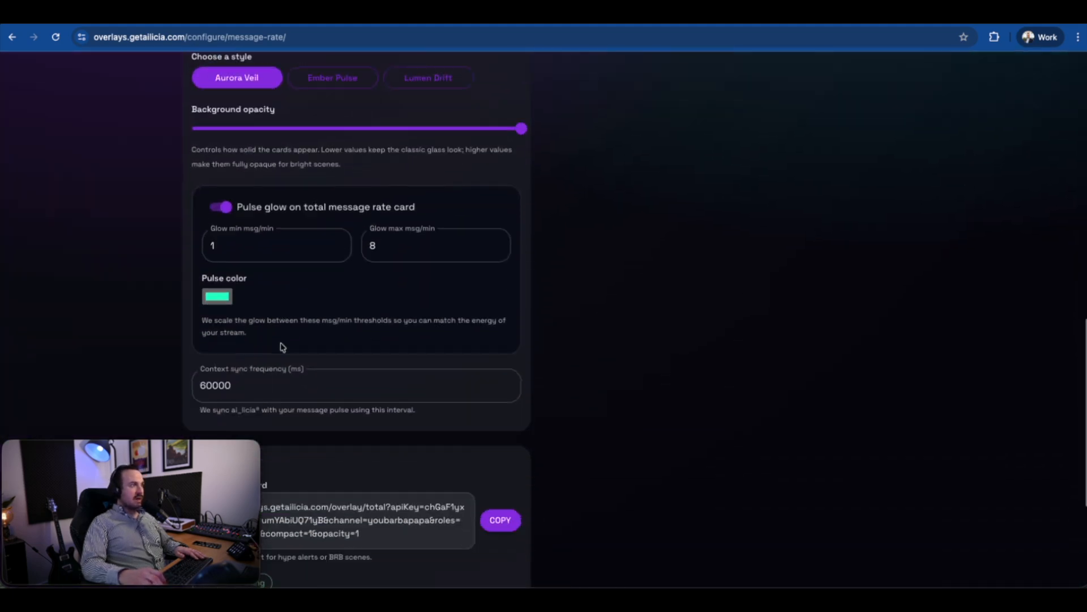
# Copy the total message rate card's browser source link and return to OBS.
pyautogui.click(497, 296)
pyautogui.scroll(15, 504, 333)
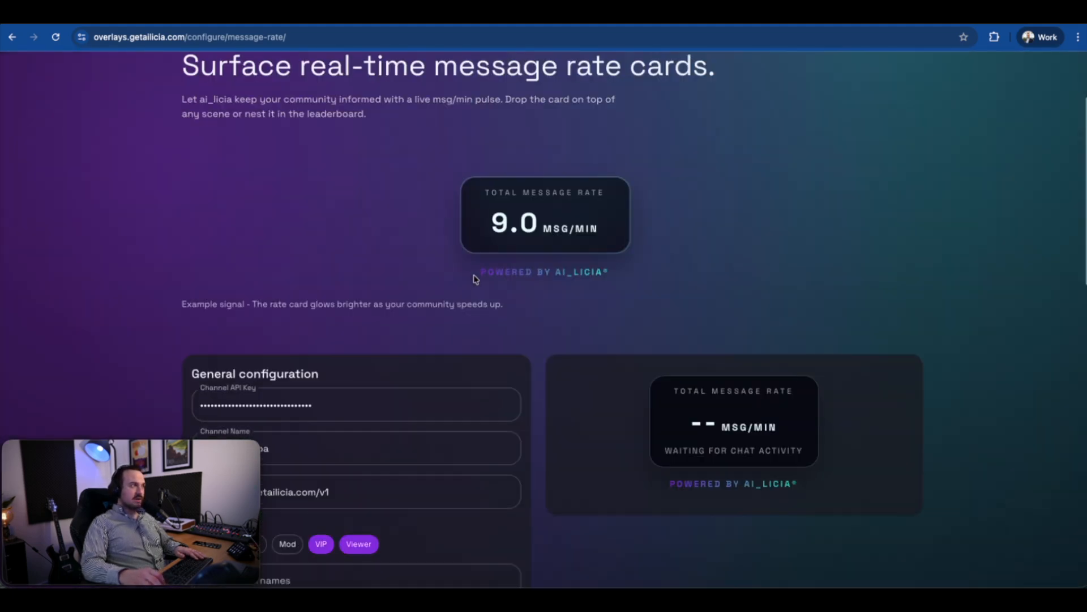
pyautogui.scroll(-2, 871, 463)
pyautogui.press('super+Tab')
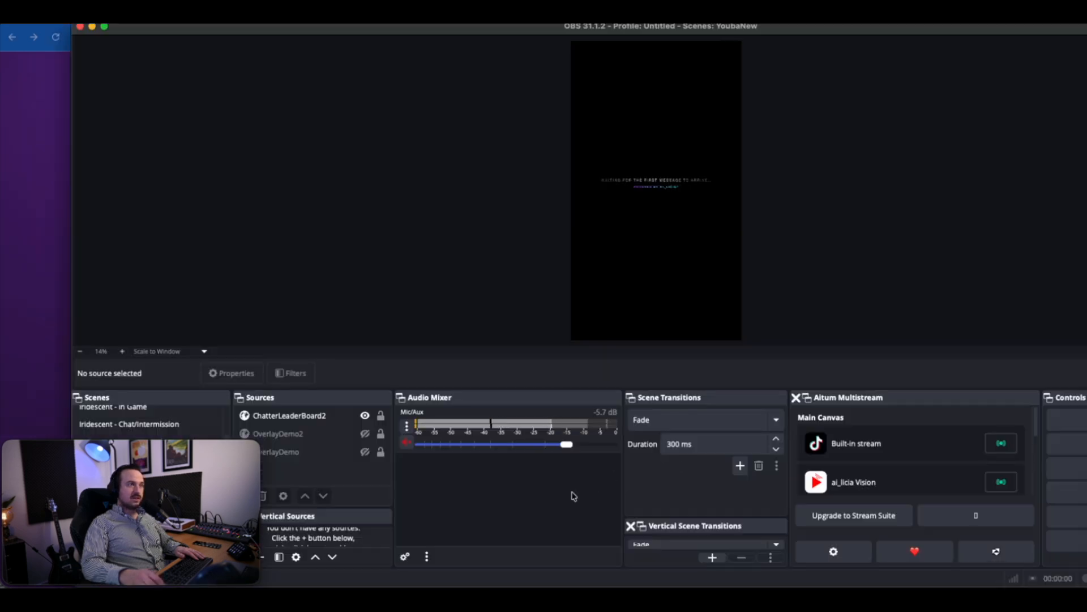
pyautogui.moveTo(209, 451); pyautogui.dragTo(1040, 457)
# Add a new browser source named MessageRate to the Overlay Demo scene.
pyautogui.click(243, 495)
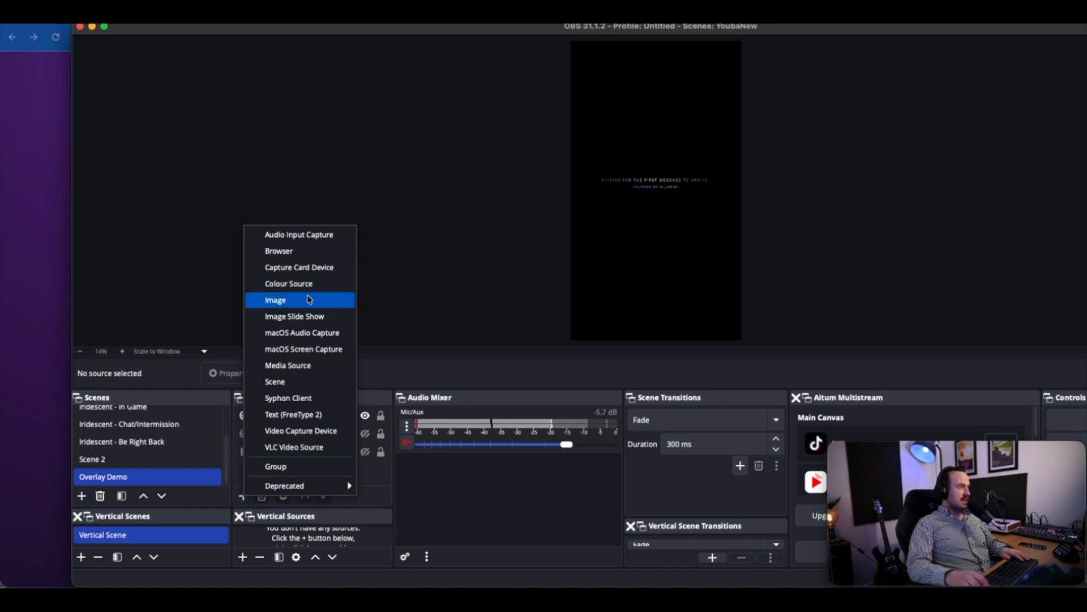
pyautogui.click(311, 251)
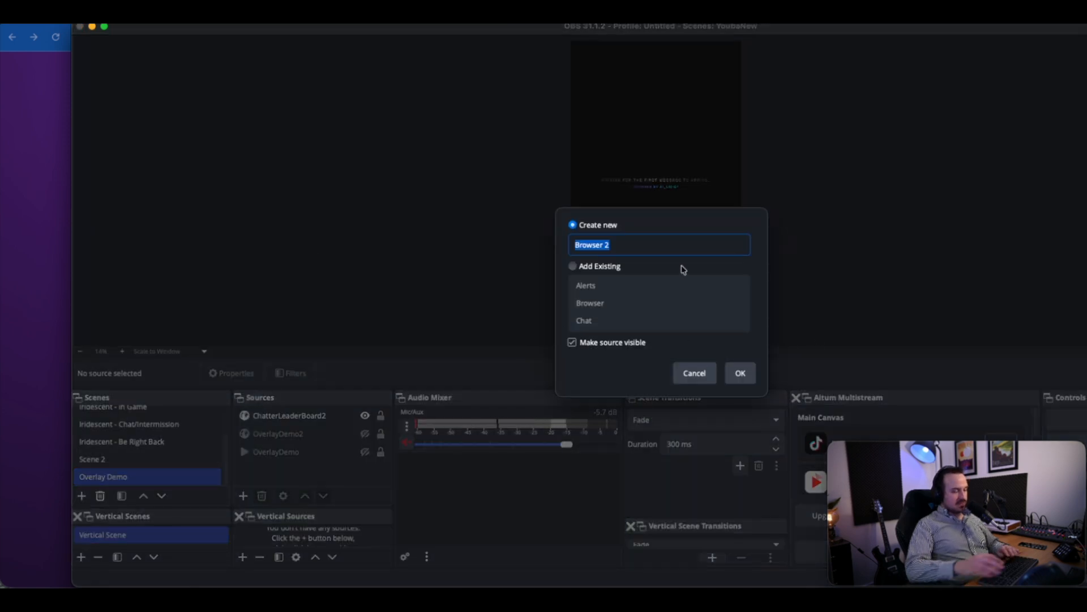
pyautogui.write('Message')
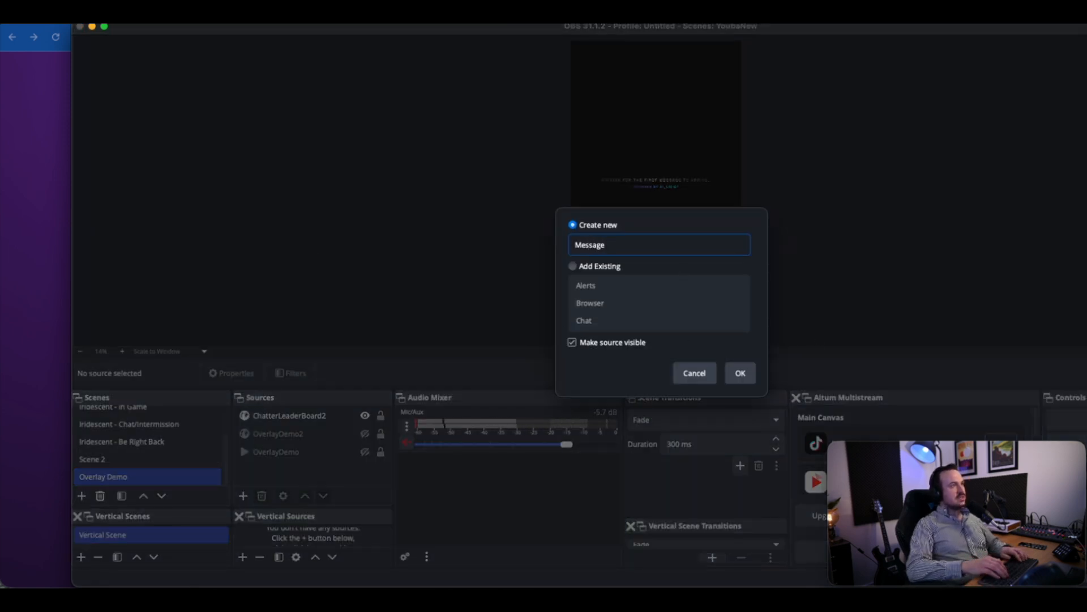
pyautogui.write('Rate')
pyautogui.press('Return')
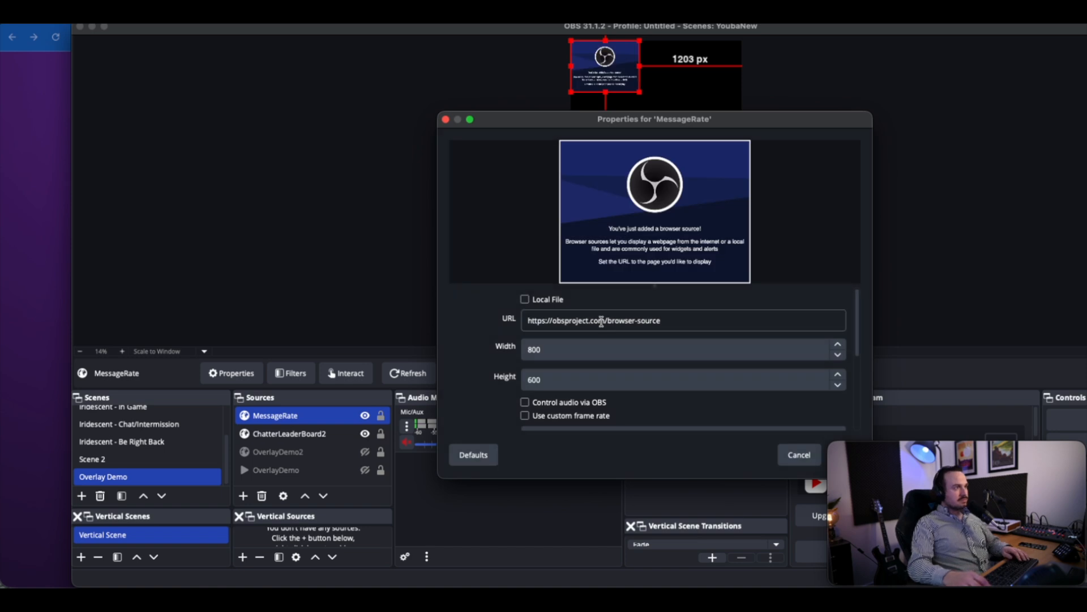
# Replace the MessageRate source's URL with the copied message rate link containing the API key and accept the properties.
pyautogui.doubleClick(601, 322)
pyautogui.press('super+a')
pyautogui.press('super+v')
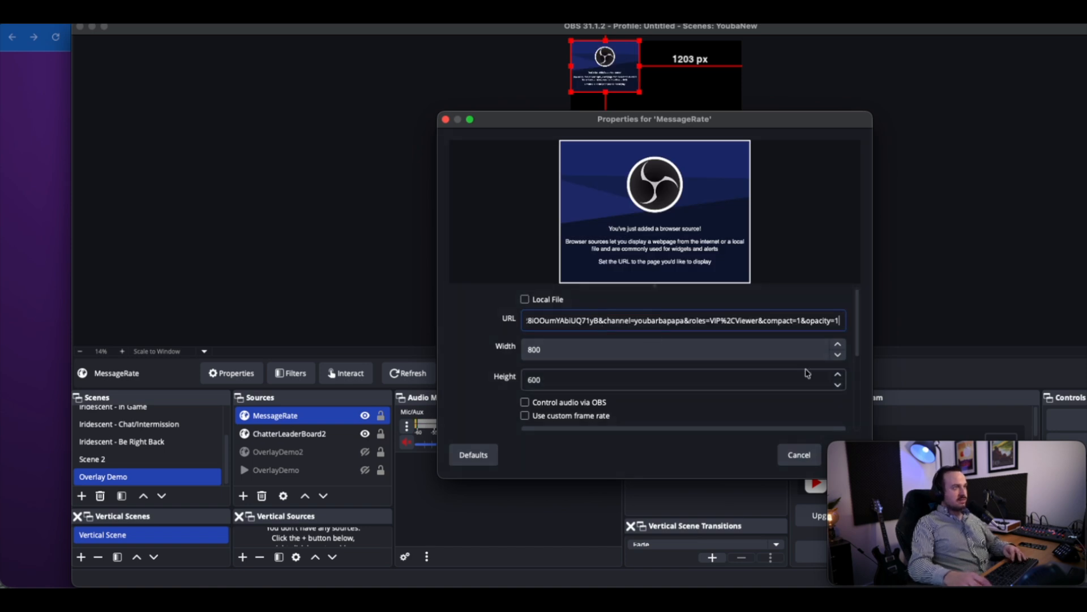
pyautogui.moveTo(776, 119); pyautogui.dragTo(536, 111)
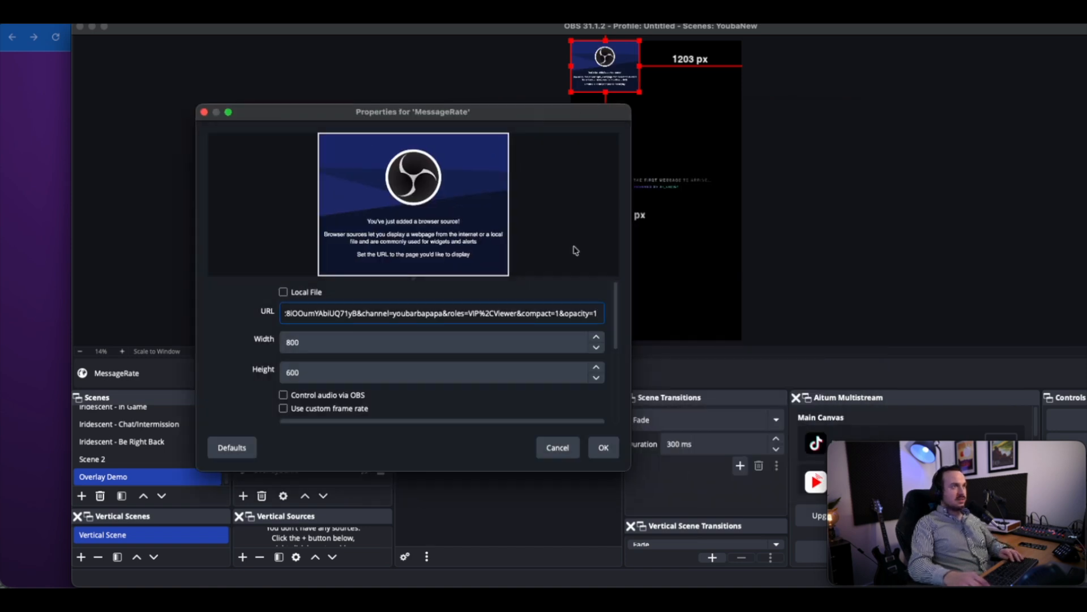
pyautogui.click(603, 448)
# Scale the MessageRate source to the full canvas width and place it at the canvas's bottom edge, below the leaderboard.
pyautogui.moveTo(602, 65); pyautogui.dragTo(788, 164)
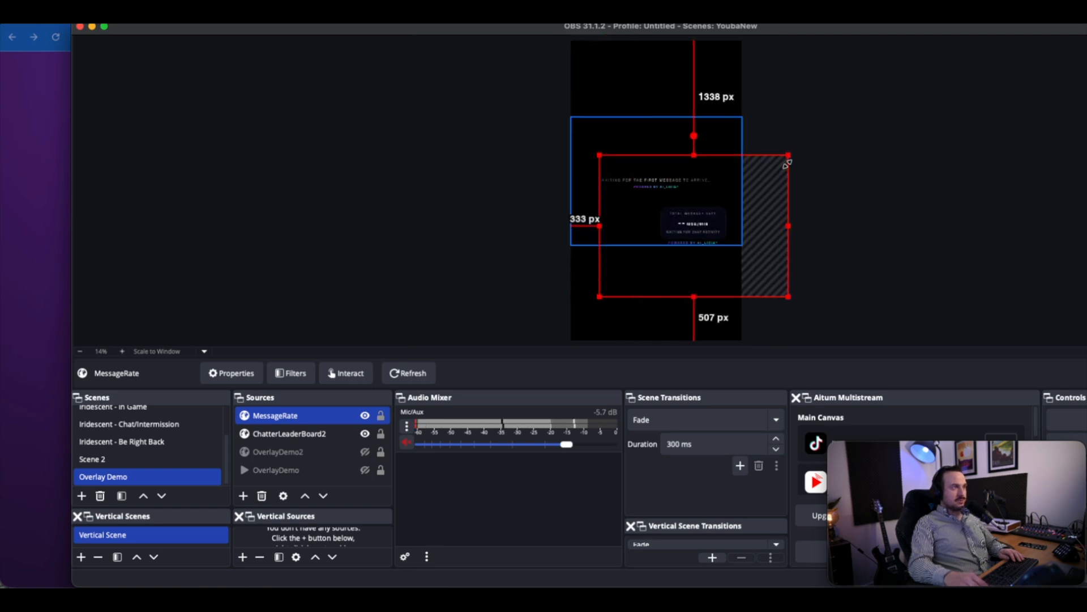
pyautogui.moveTo(687, 280); pyautogui.dragTo(642, 348)
pyautogui.moveTo(657, 308); pyautogui.dragTo(674, 246)
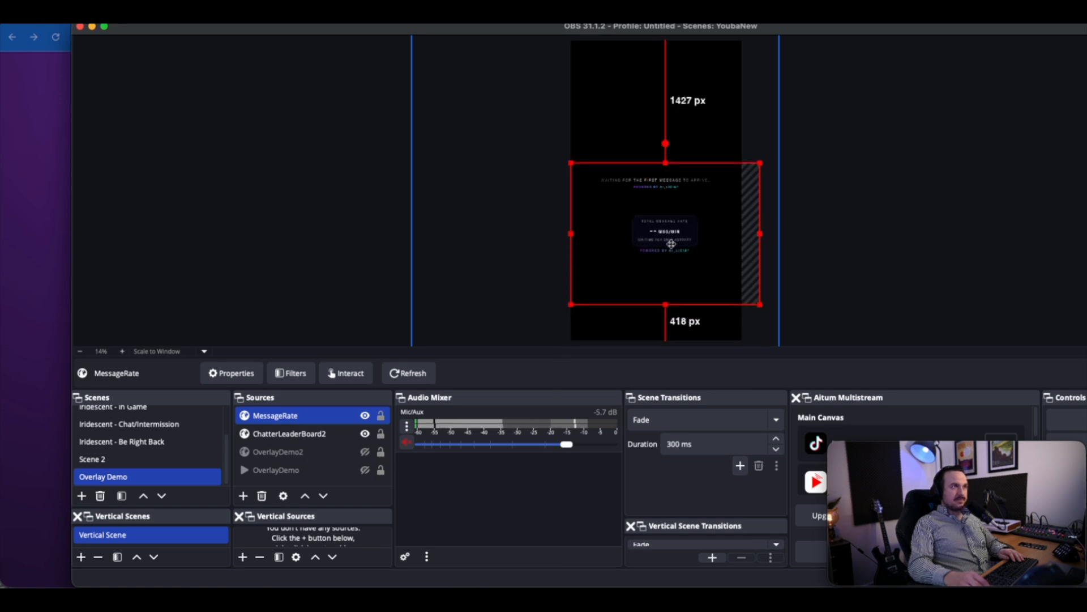
pyautogui.moveTo(761, 161); pyautogui.dragTo(741, 177)
pyautogui.moveTo(649, 279); pyautogui.dragTo(643, 306)
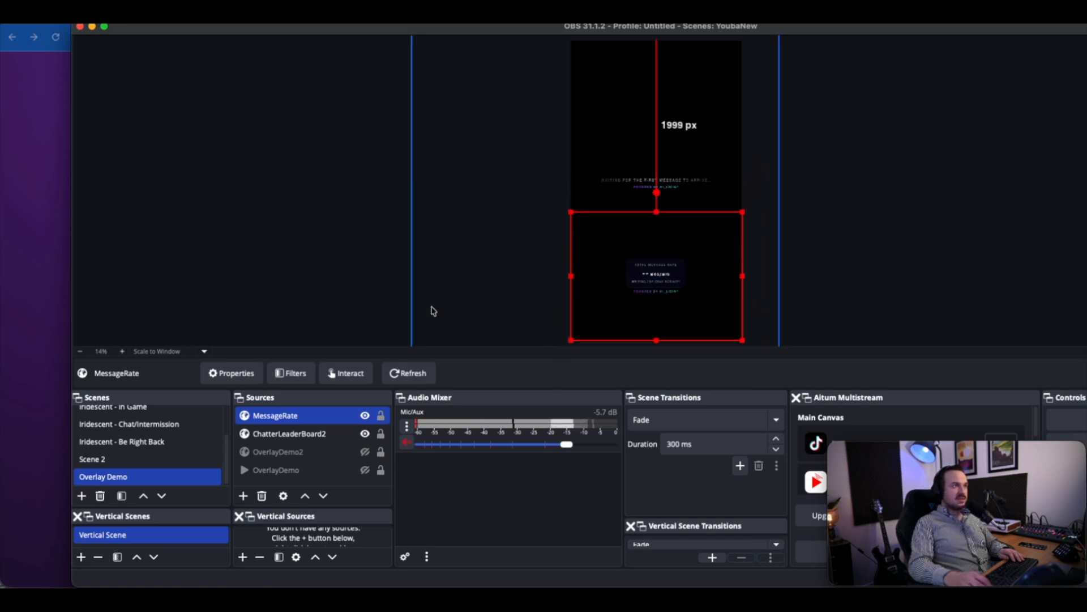
# Add a Crop/Pad effect filter with its default name to the MessageRate source.
pyautogui.rightClick(311, 416)
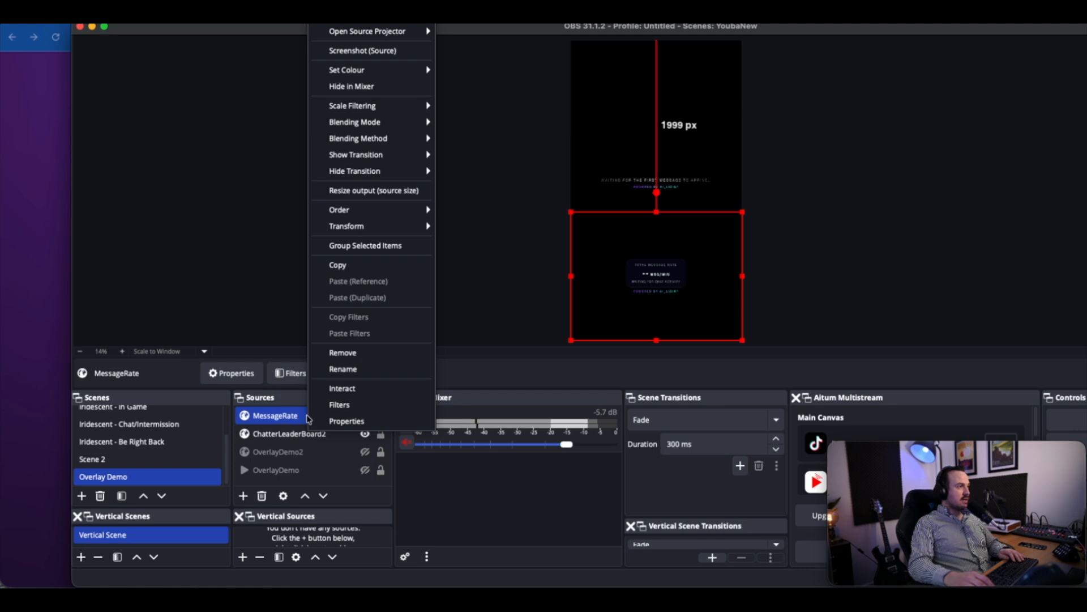
pyautogui.click(349, 407)
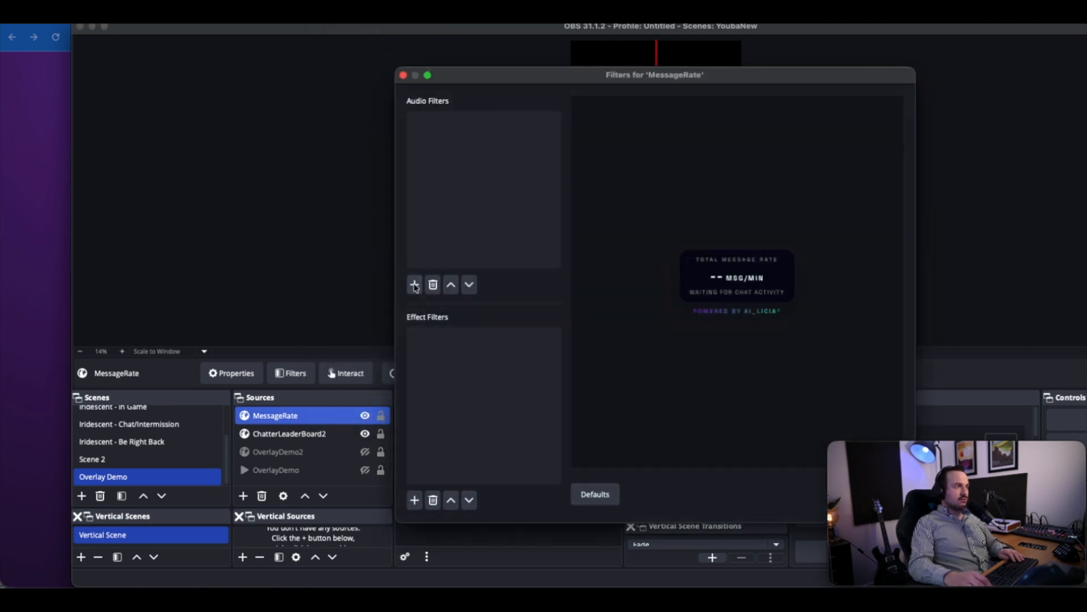
pyautogui.click(415, 501)
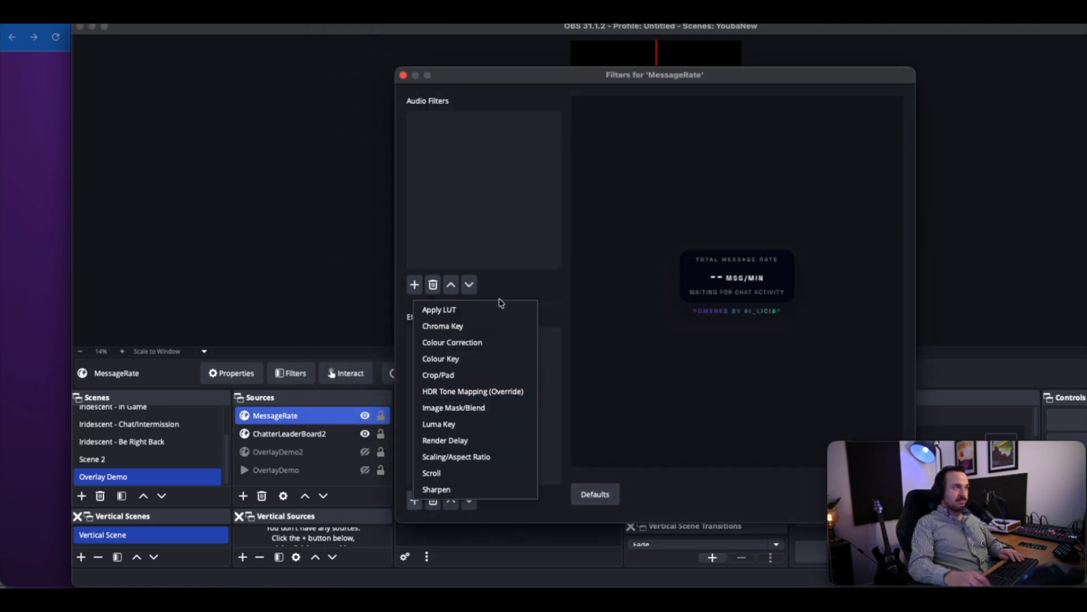
pyautogui.click(487, 375)
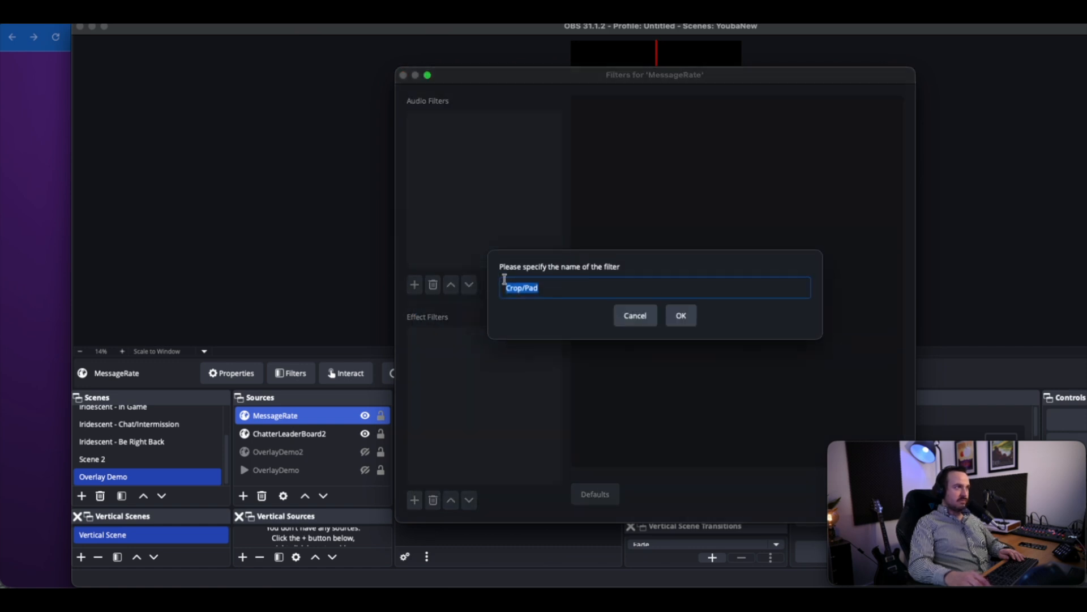
pyautogui.click(686, 316)
# Set the Crop/Pad filter's left, top, right and bottom values to 200 each and close the MessageRate filters.
pyautogui.click(657, 276)
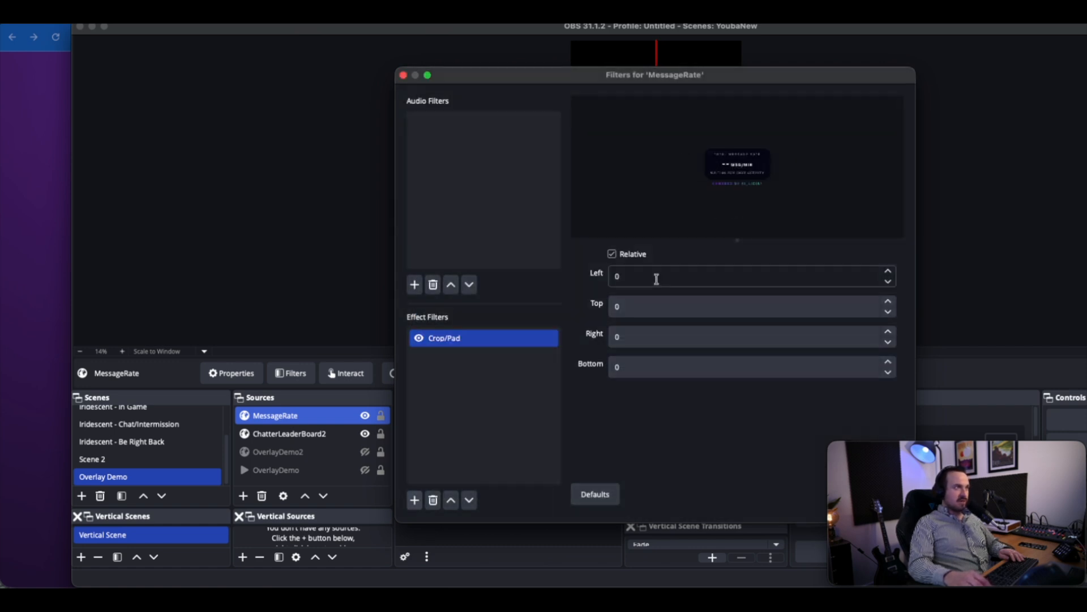
pyautogui.write('200')
pyautogui.press('Tab')
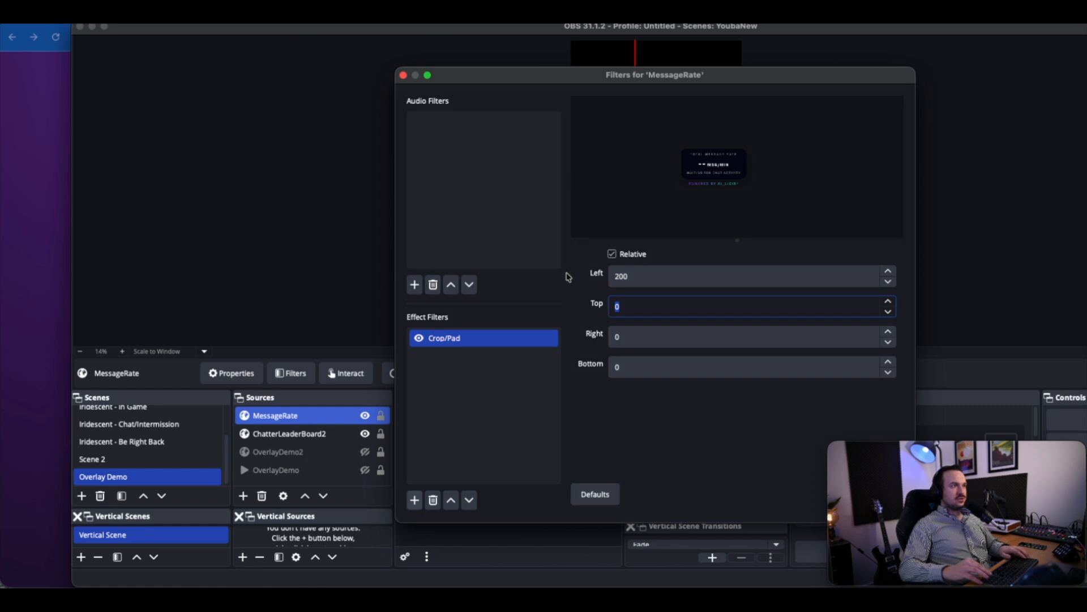
pyautogui.write('200')
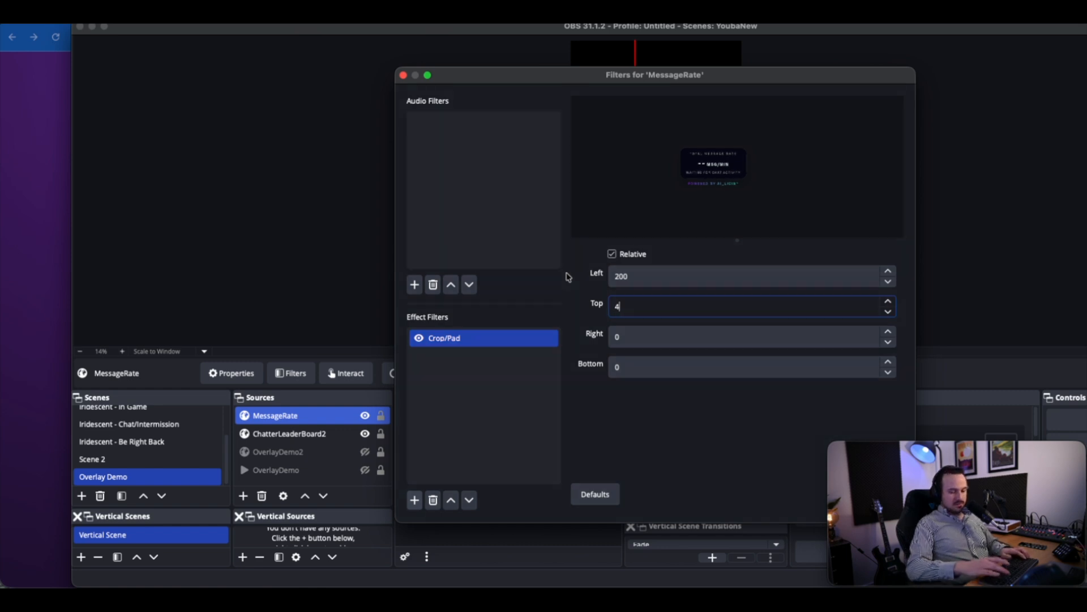
pyautogui.press('BackSpace')
pyautogui.press('BackSpace')
pyautogui.press('BackSpace')
pyautogui.write('200')
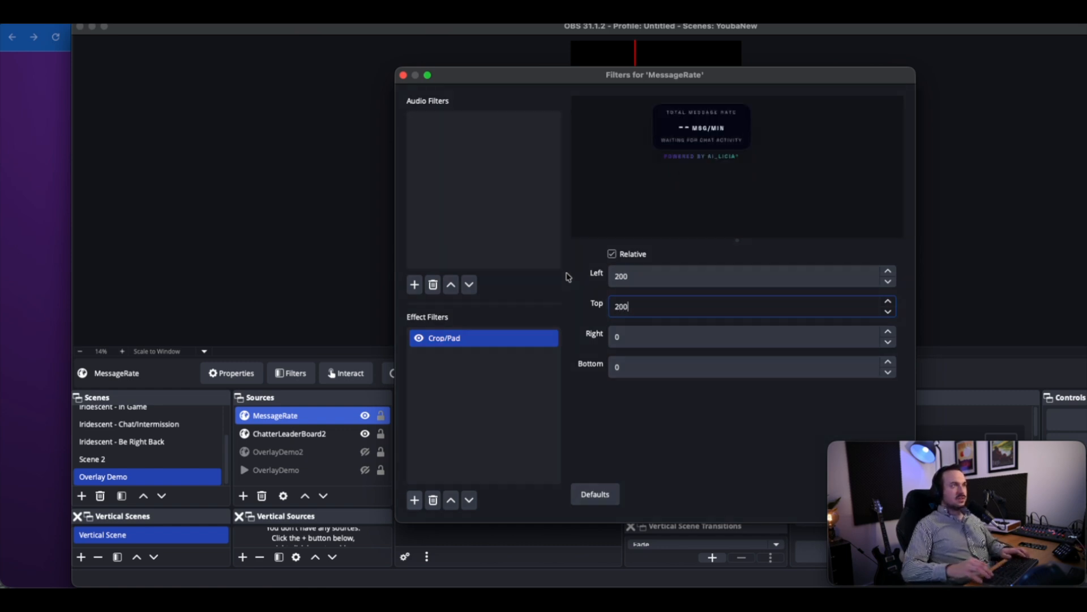
pyautogui.press('Tab')
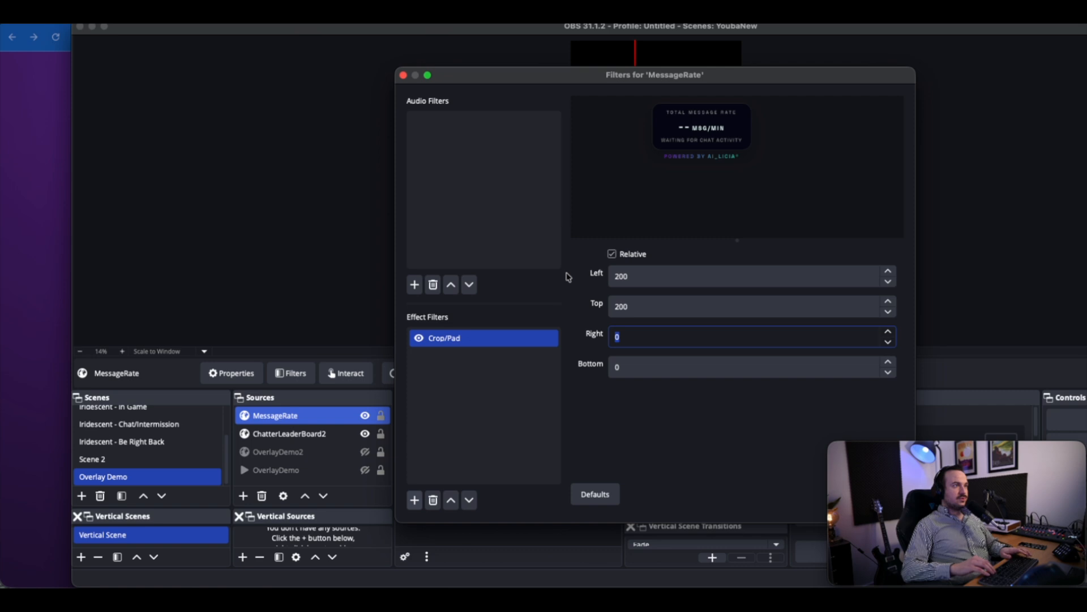
pyautogui.write('200')
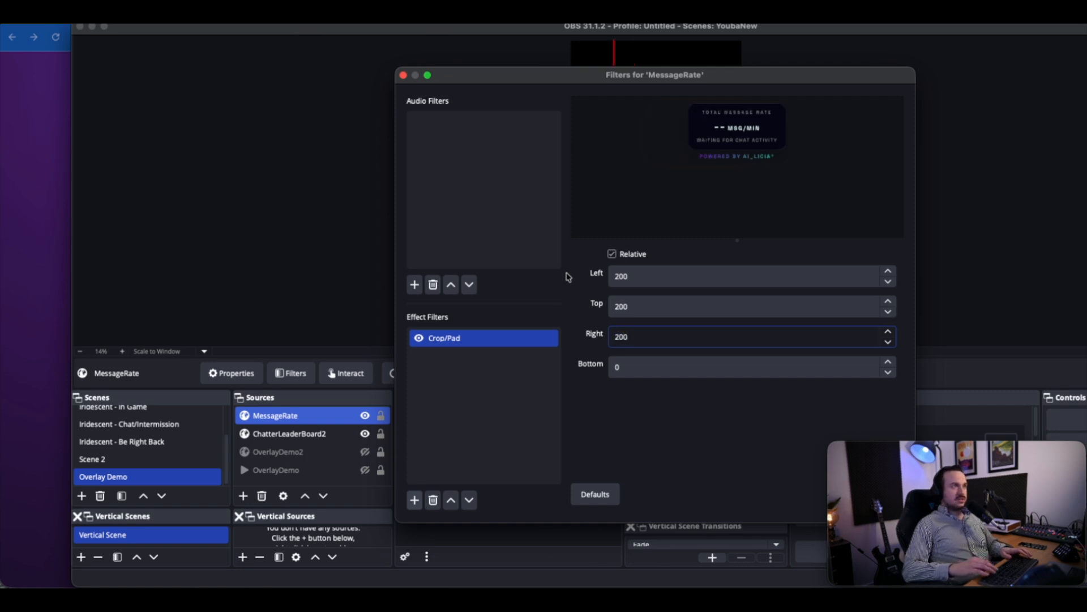
pyautogui.press('Tab')
pyautogui.write('200')
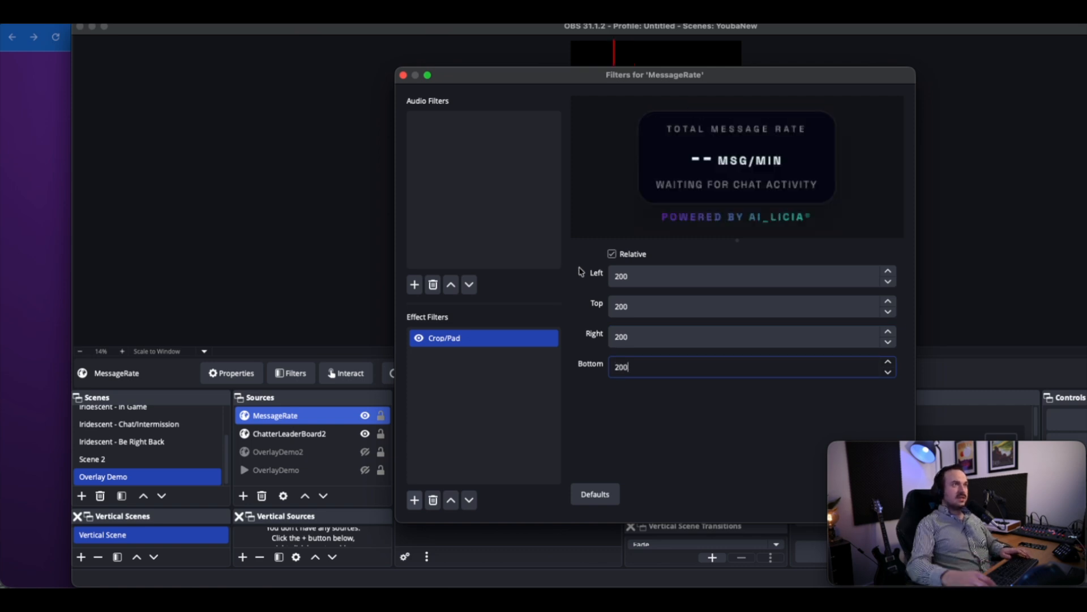
pyautogui.moveTo(785, 78); pyautogui.dragTo(498, 82)
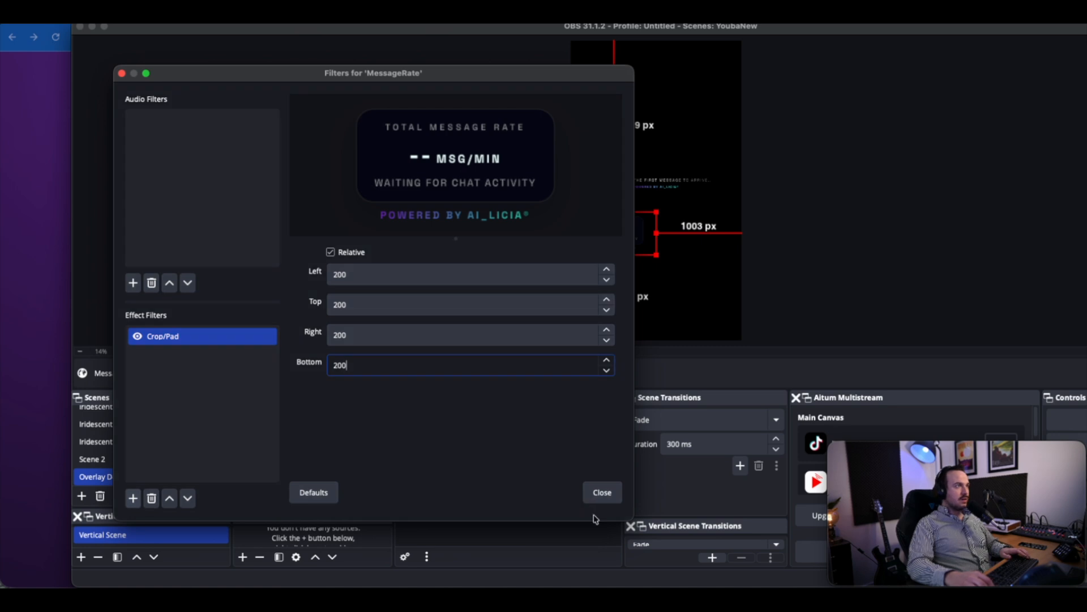
pyautogui.click(601, 493)
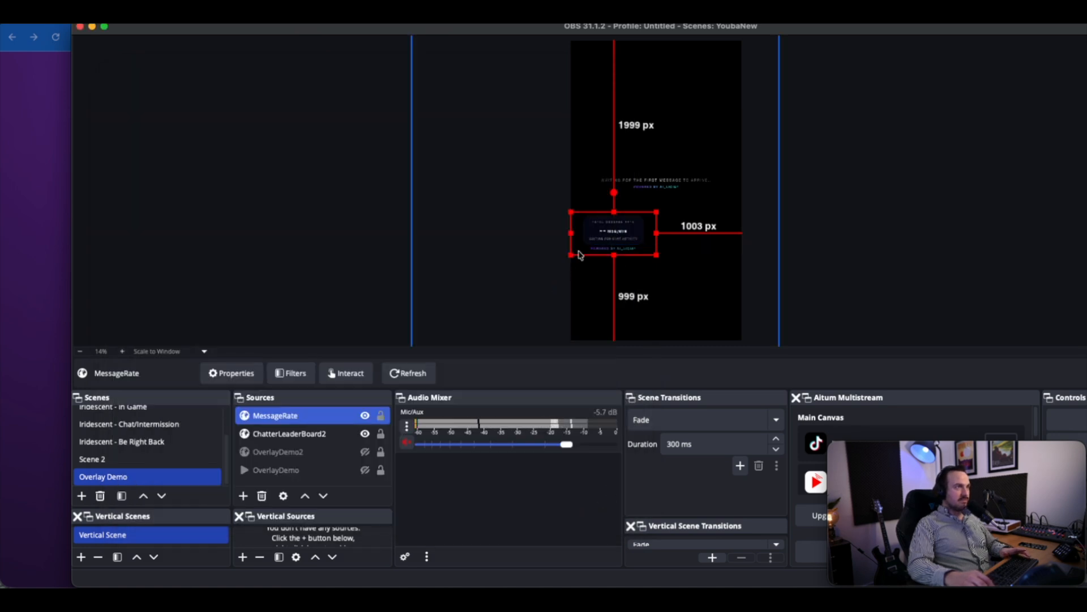
# Move the cropped MessageRate source to the canvas's bottom edge, enlarge it to the full canvas width and deselect it.
pyautogui.moveTo(579, 254); pyautogui.dragTo(573, 332)
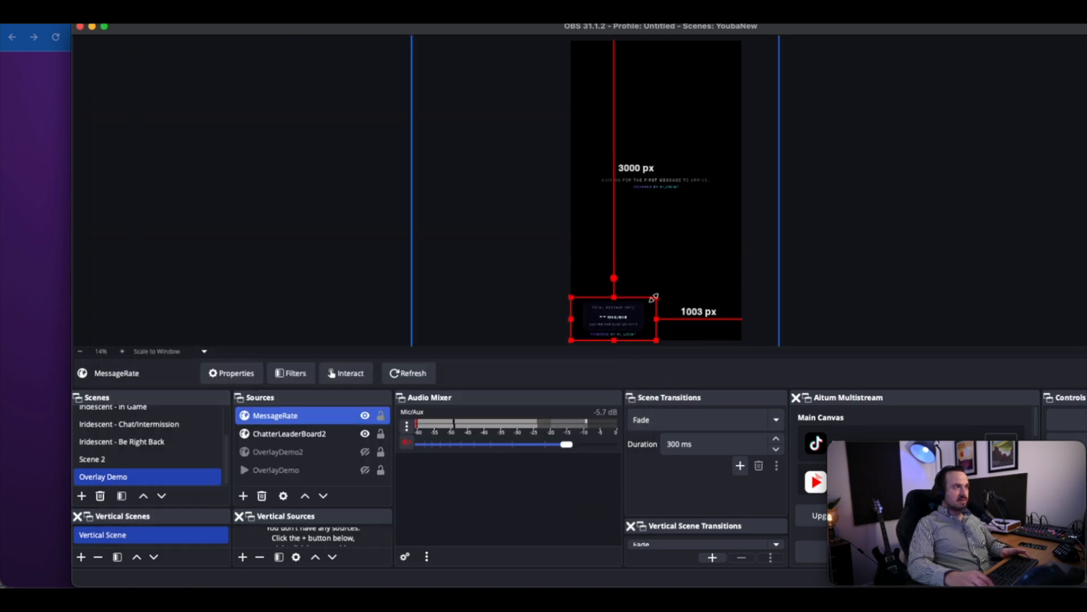
pyautogui.moveTo(654, 297); pyautogui.dragTo(686, 255)
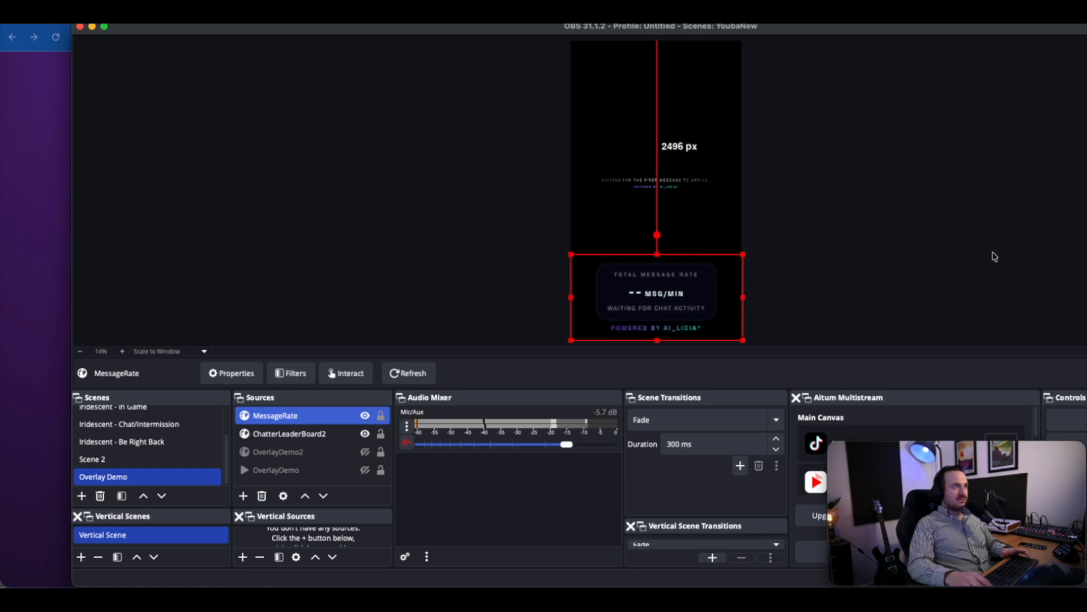
pyautogui.click(994, 258)
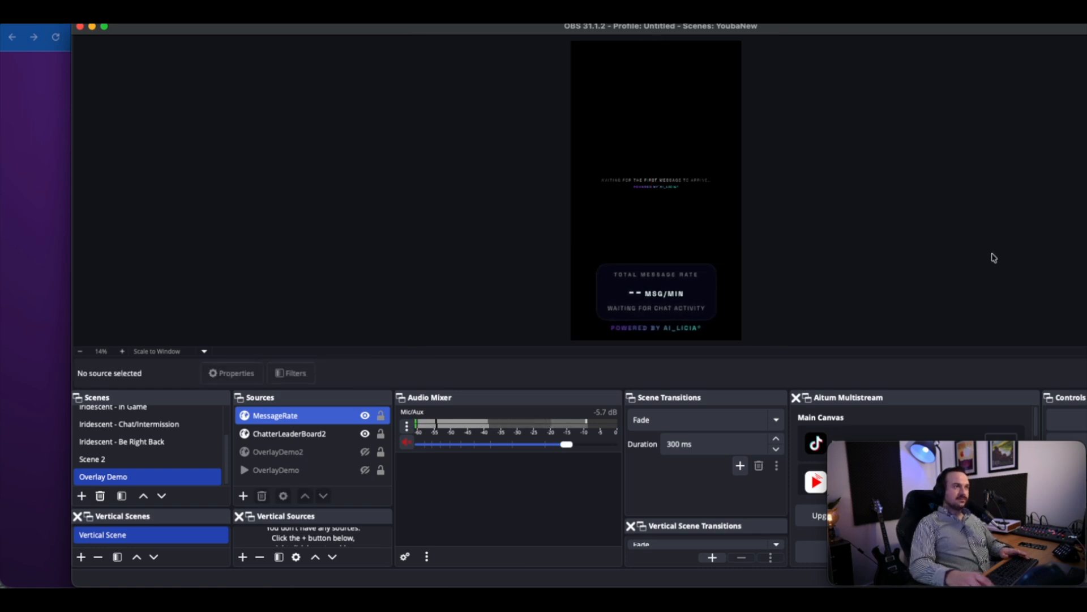